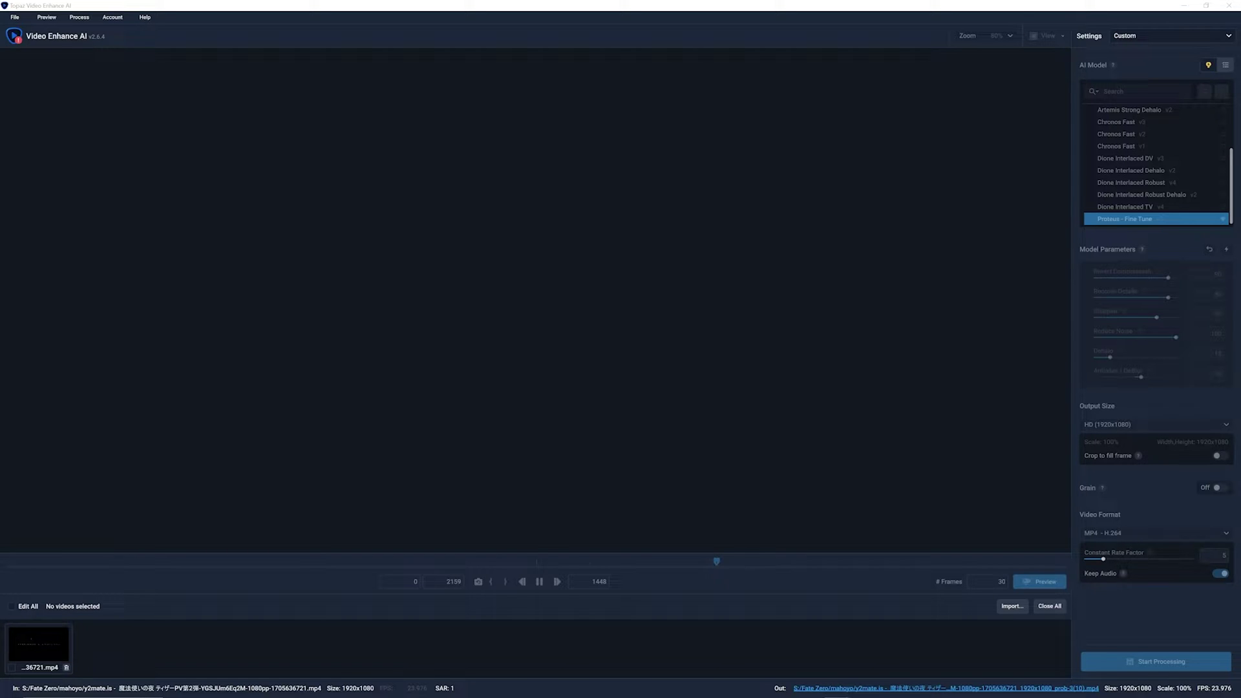
- Select the clip and start the processing range at frame 1603
left_click(32, 650)
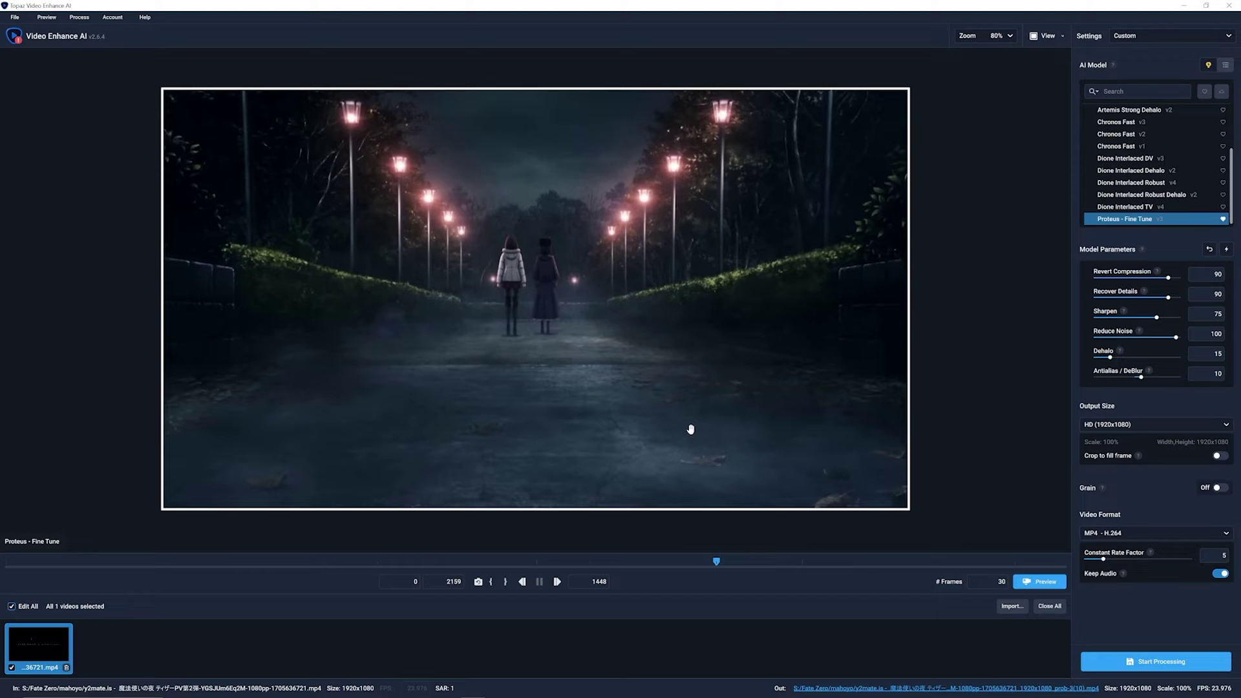
left_click_drag(717, 563, 793, 563)
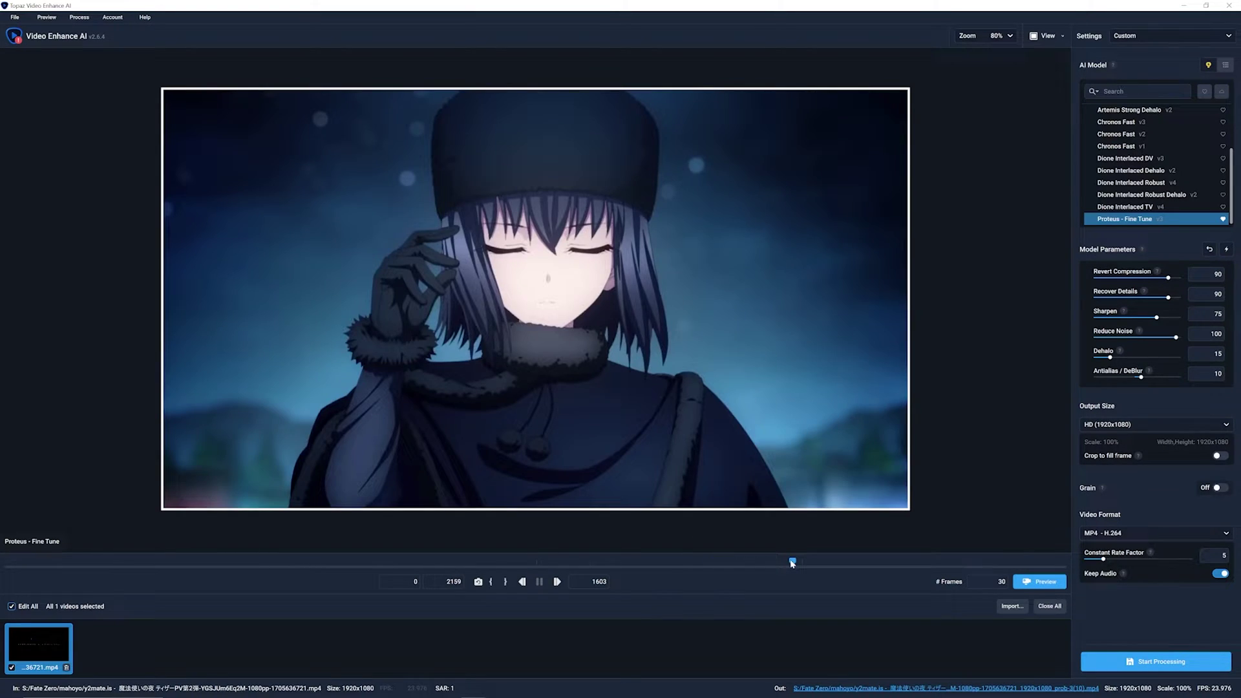
left_click(491, 582)
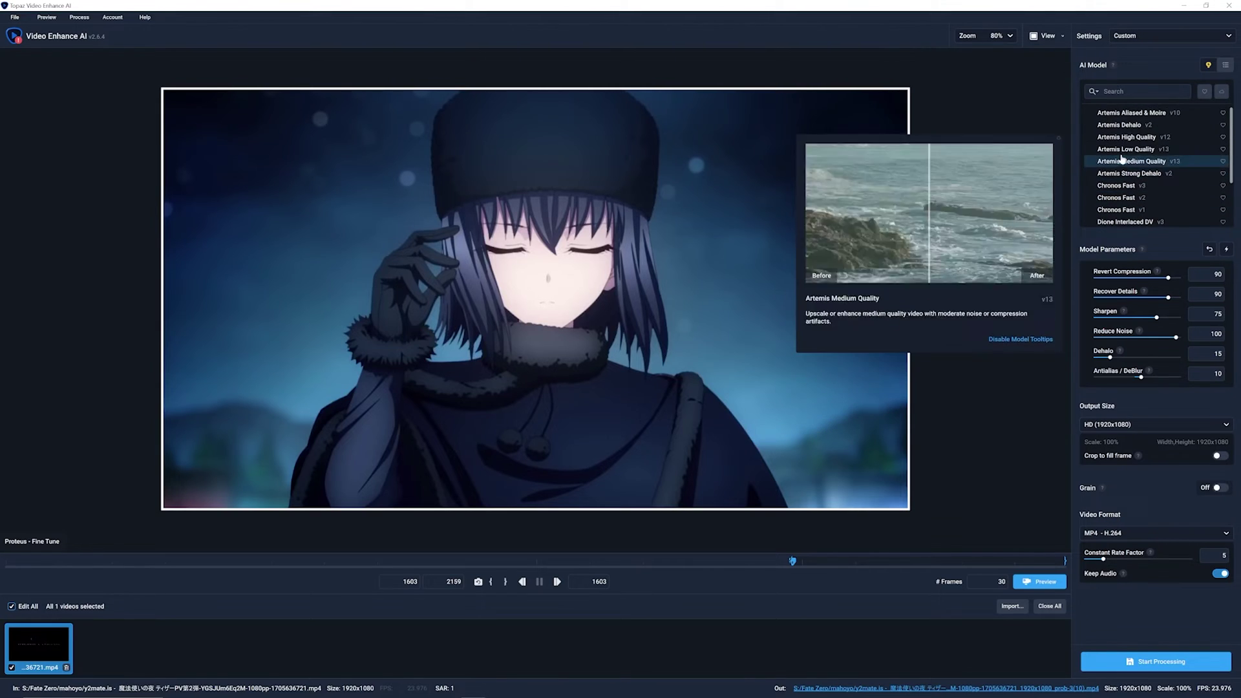
- Test the Proteus sliders, keeping Revert Compression 90, Sharpen near 78 and HD output, and raise Dehalo to 20
mouse_move(1142, 160)
mouse_move(1128, 222)
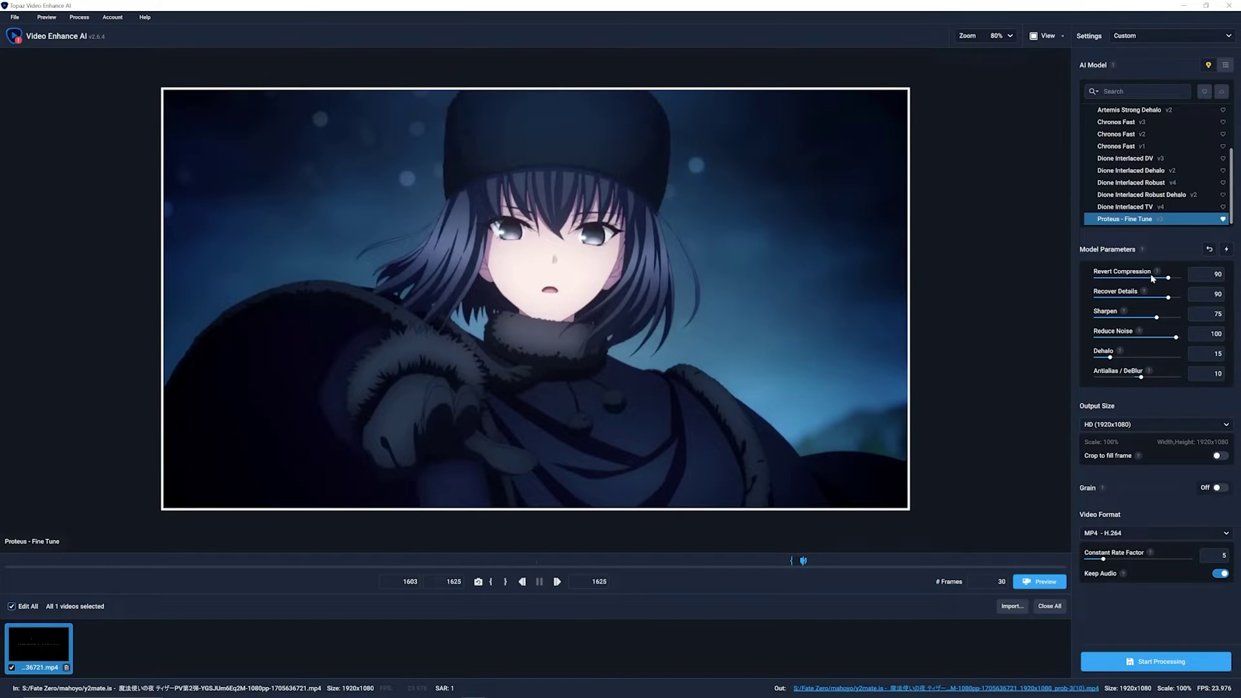
left_click_drag(1168, 277, 1171, 280)
left_click_drag(1171, 278, 1167, 278)
left_click_drag(1158, 320, 1177, 321)
left_click_drag(1177, 322, 1174, 321)
left_click_drag(1175, 321, 1158, 319)
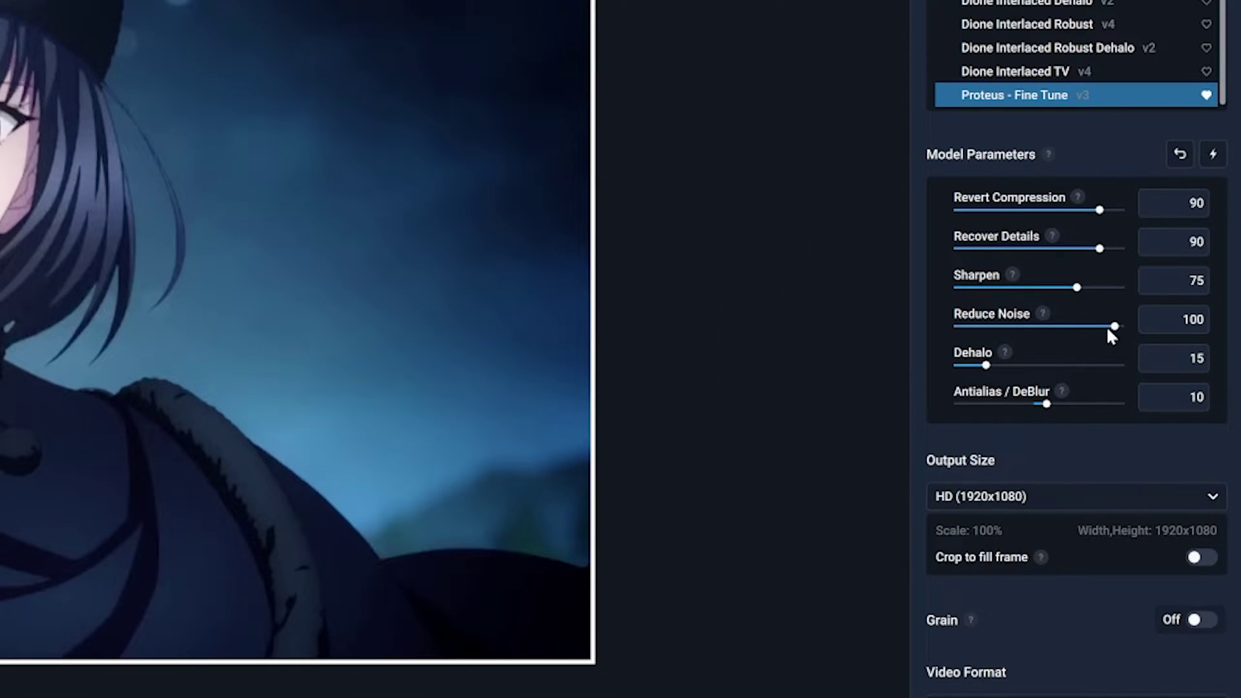
mouse_move(1113, 325)
left_mouse_down()
mouse_move(1099, 327)
mouse_move(1128, 334)
left_mouse_up()
left_click_drag(986, 367, 996, 368)
left_click(1040, 496)
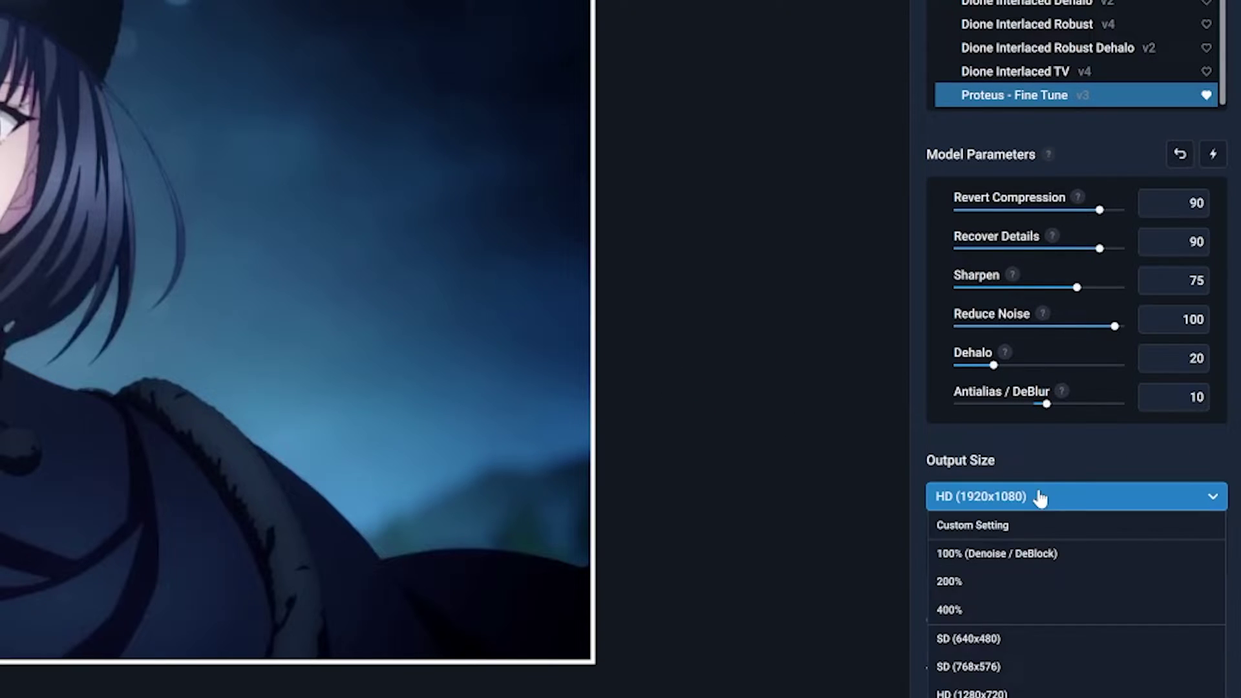
left_click(1036, 452)
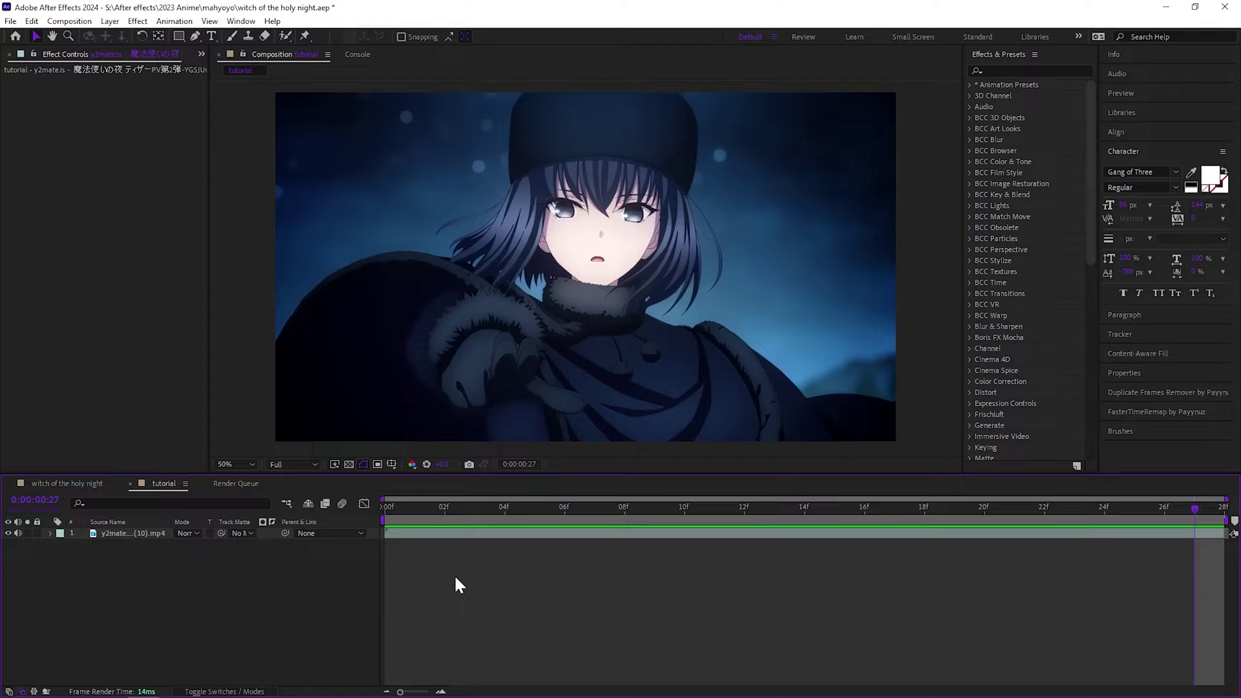
- Add a new adjustment layer and apply the 'aesthetic preset' found by searching 'aes'
key("ctrl+alt+y")
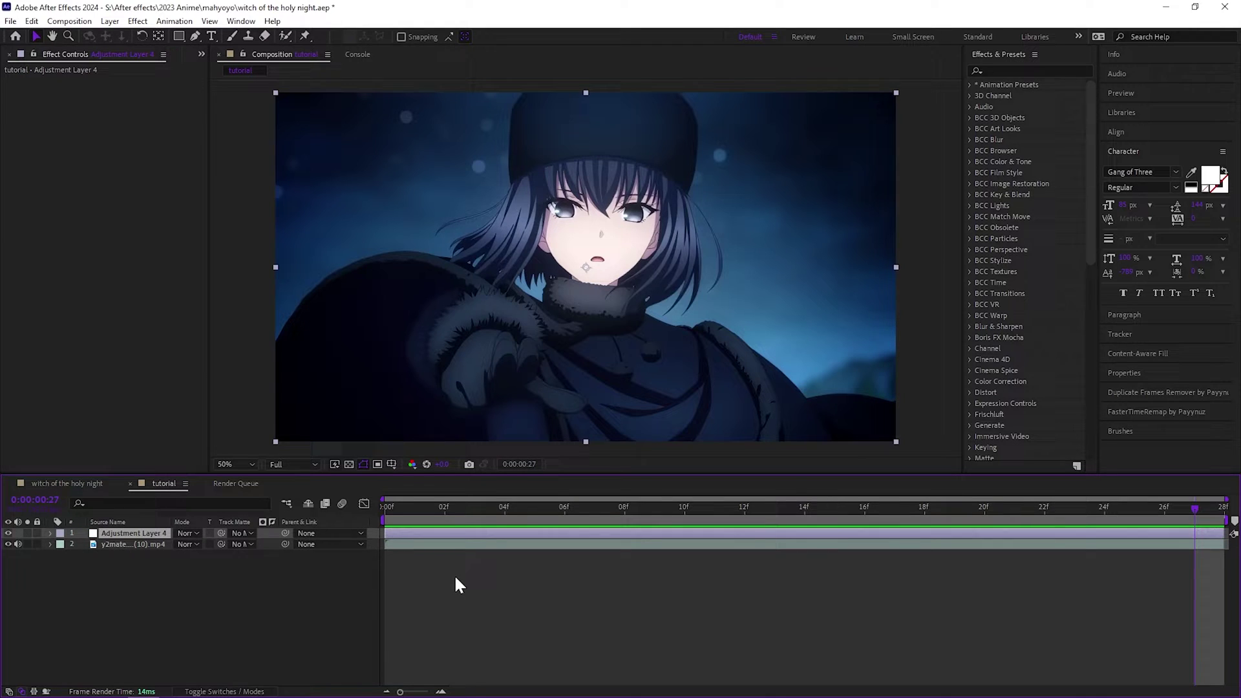
left_click(995, 67)
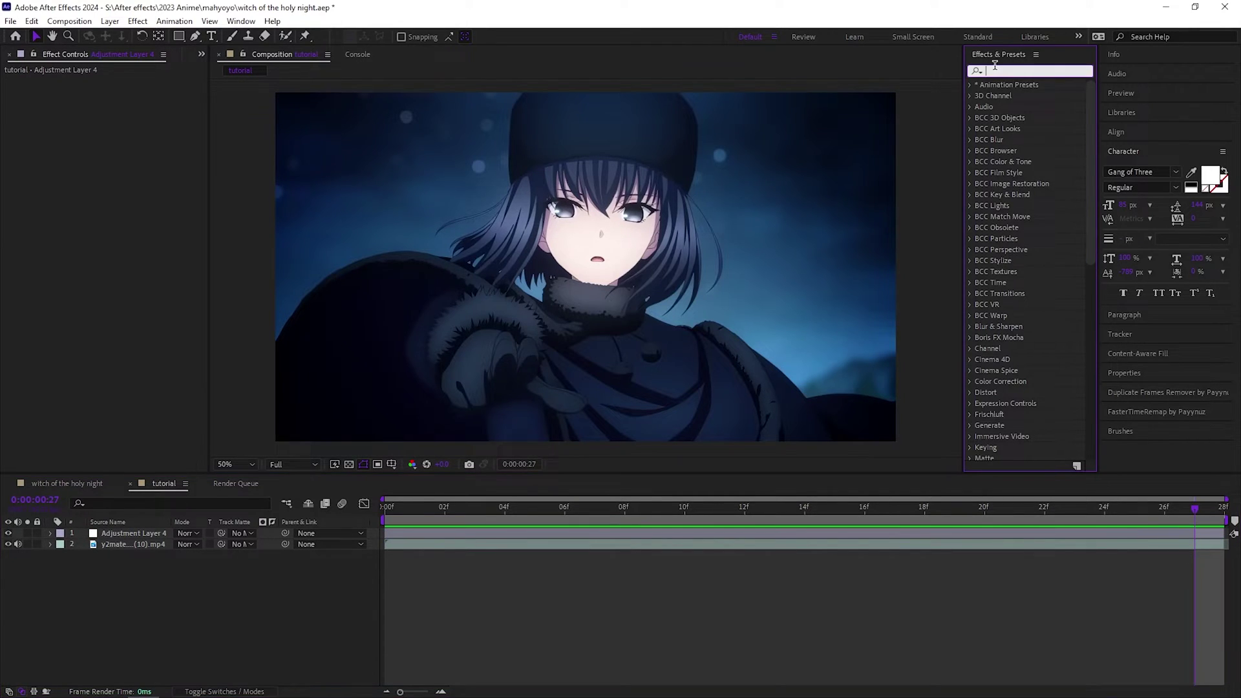
type("aes")
double_click(1023, 96)
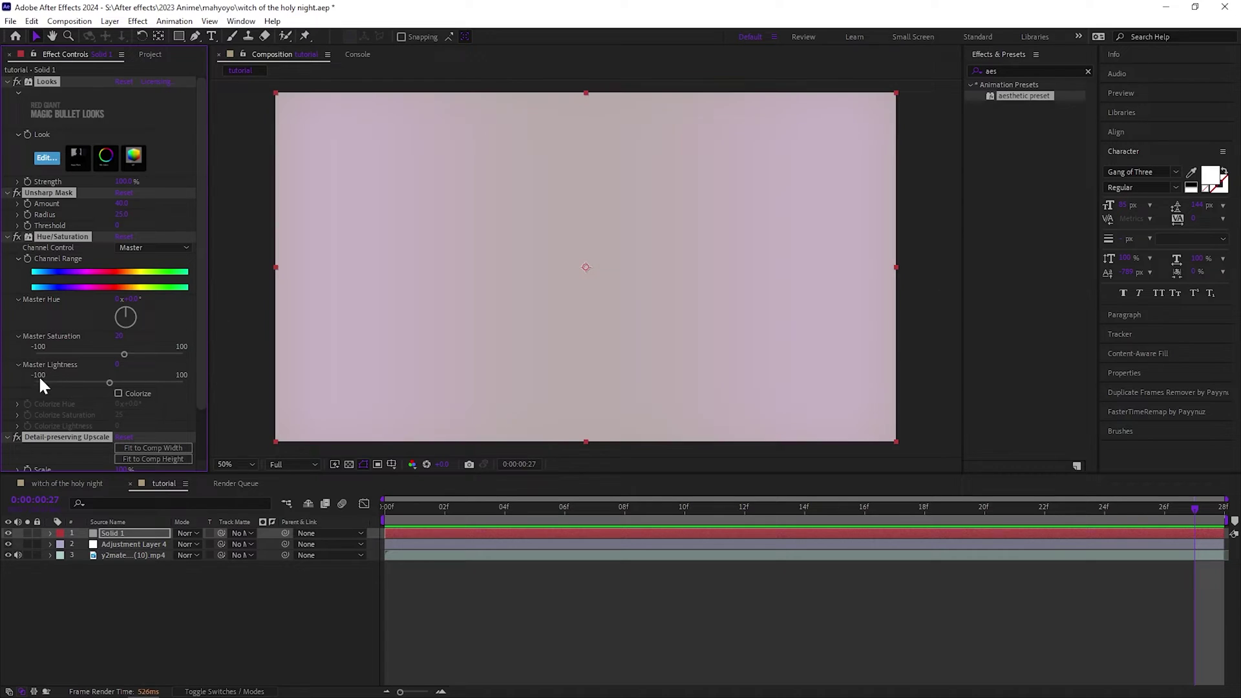
- Delete the stray pink Solid 1 layer from the composition
scroll(36, 378, "down", 2)
left_click(430, 530)
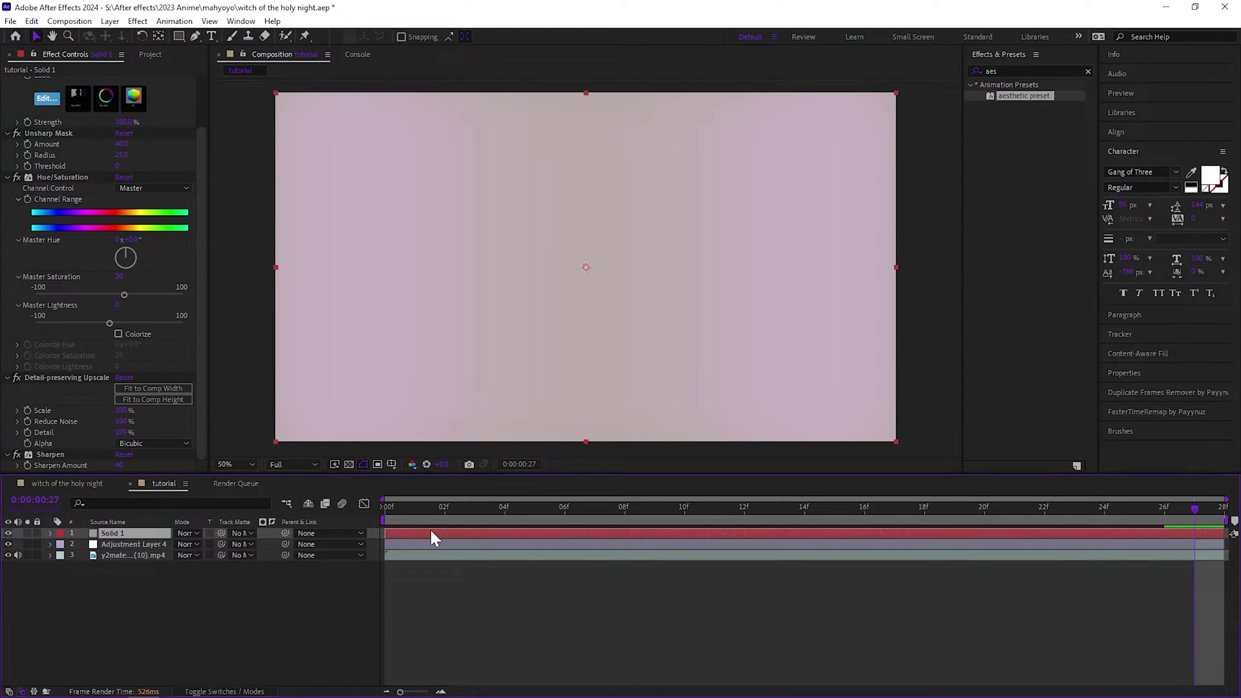
key("Delete")
- Apply the aesthetic preset to the adjustment layer and compare with Hue/Saturation off and on
double_click(1017, 97)
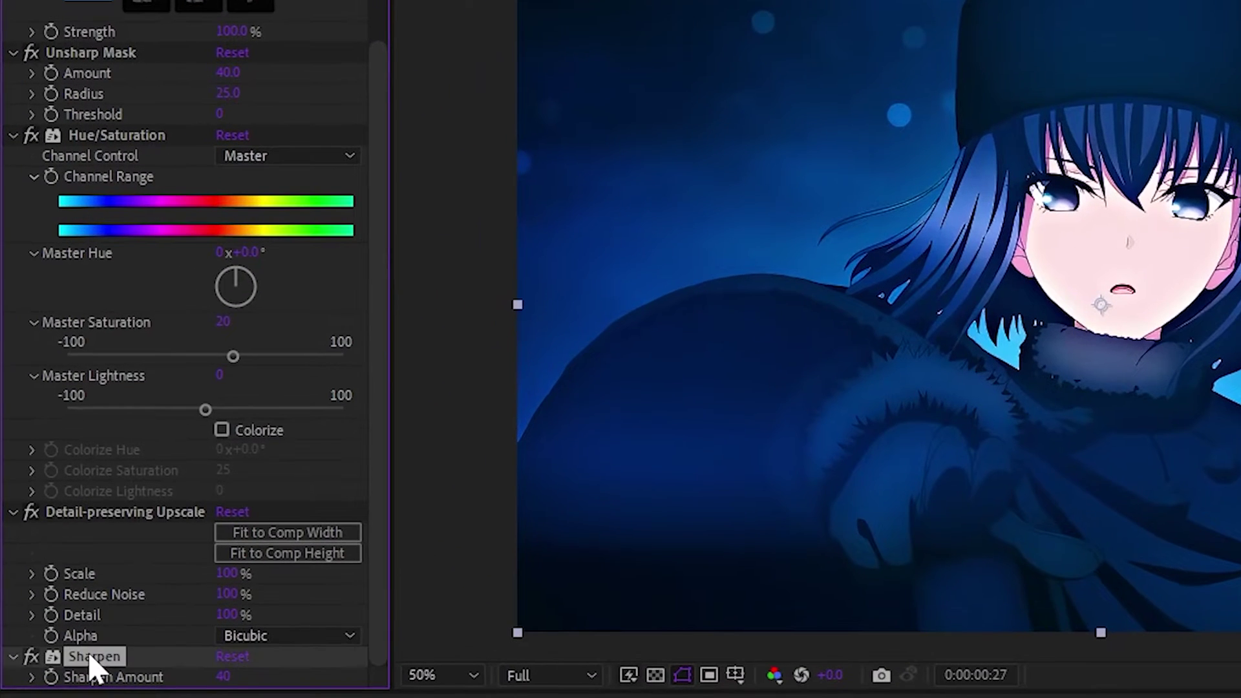
scroll(54, 499, "up", 1)
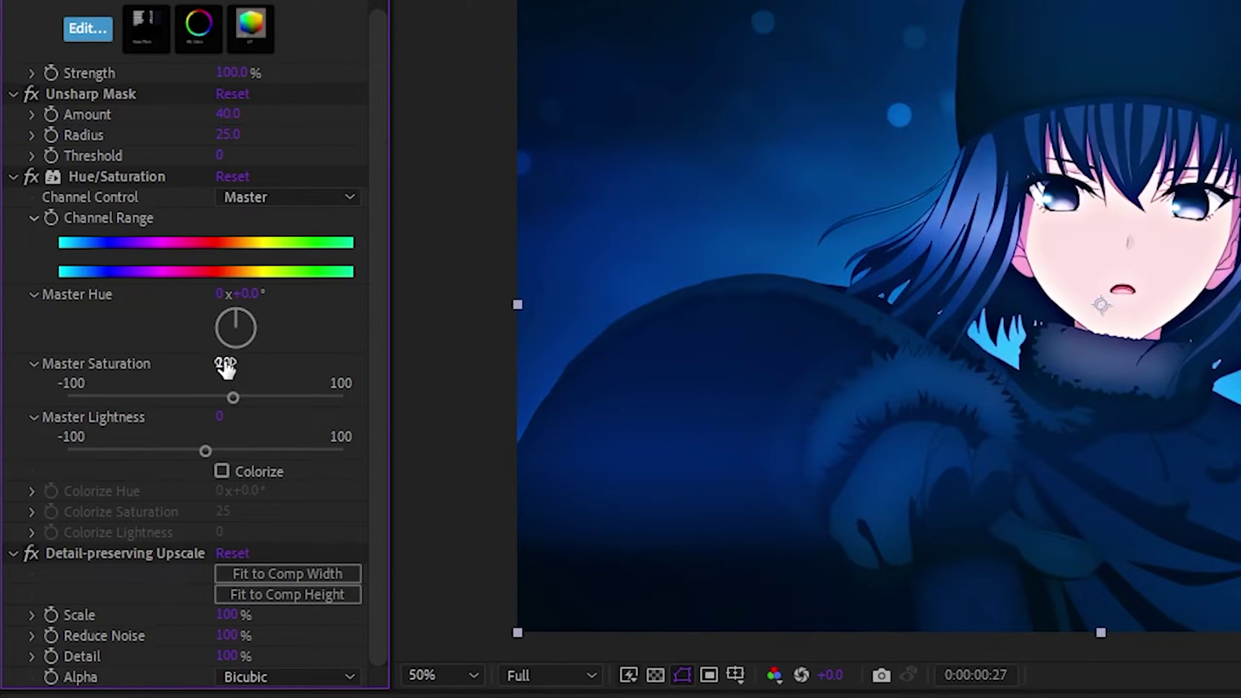
left_click(29, 179)
left_click(31, 178)
- Select the Unsharp Mask effect and edit its amount
left_click(173, 92)
left_click(219, 116)
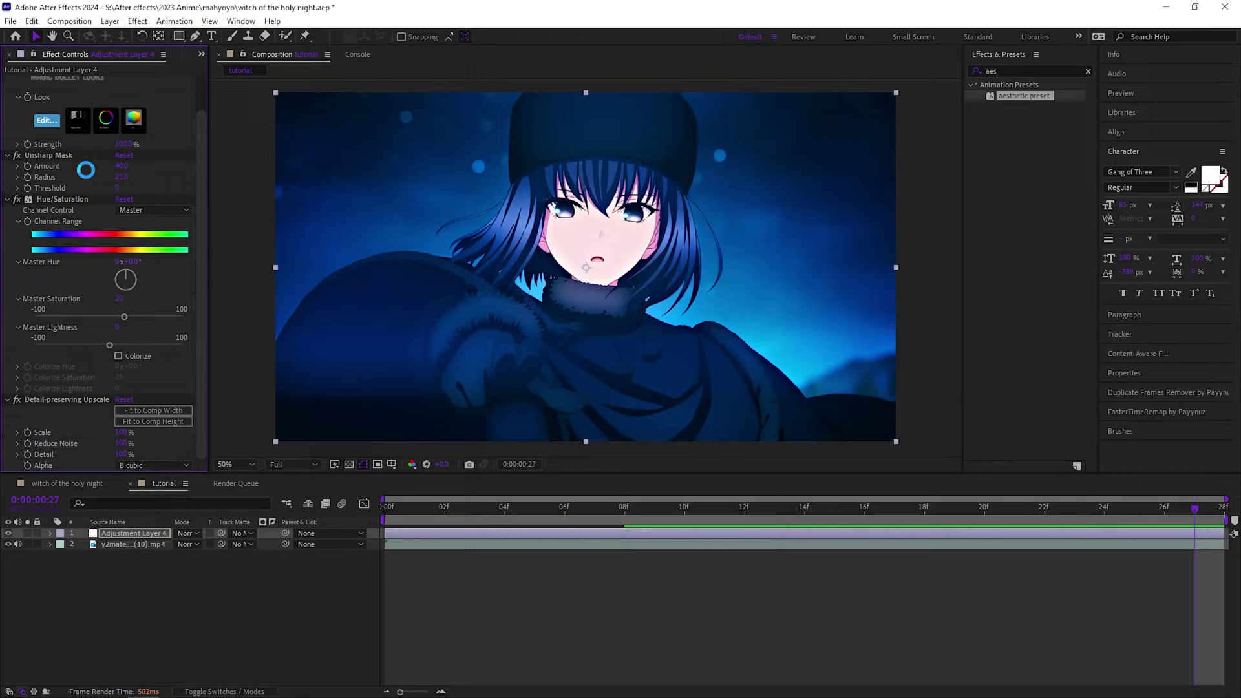
scroll(86, 178, "up", 2)
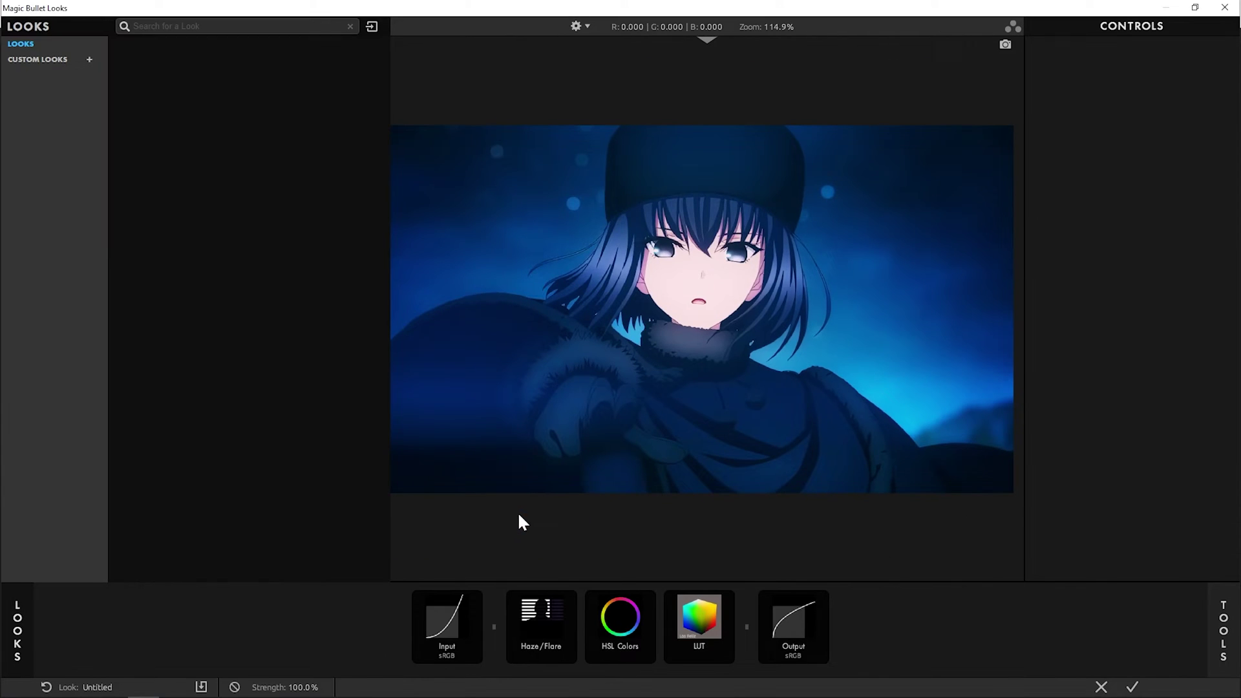
- Delete the Haze/Flare tool from the look and check the LUT tool's Los Feliz setting
left_click(529, 626)
key("Delete")
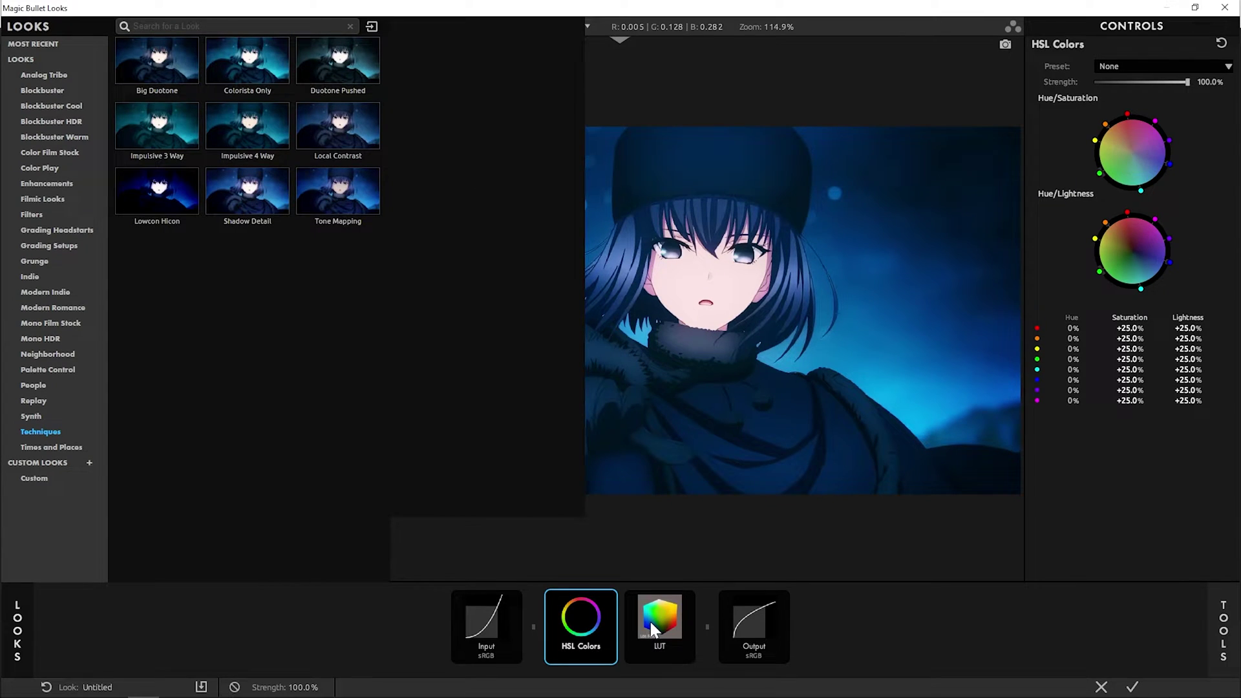
left_click(650, 622)
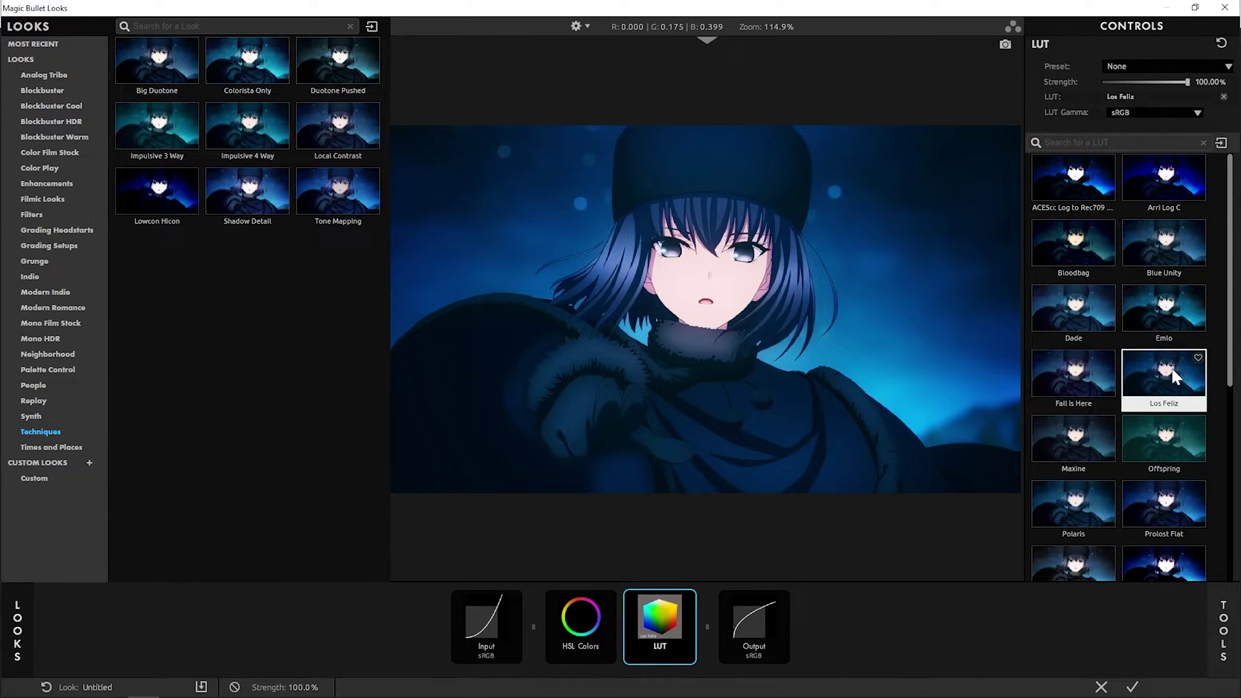
- Apply the revised look and add the tutorial comp to the render queue as Lossless
left_click(1132, 687)
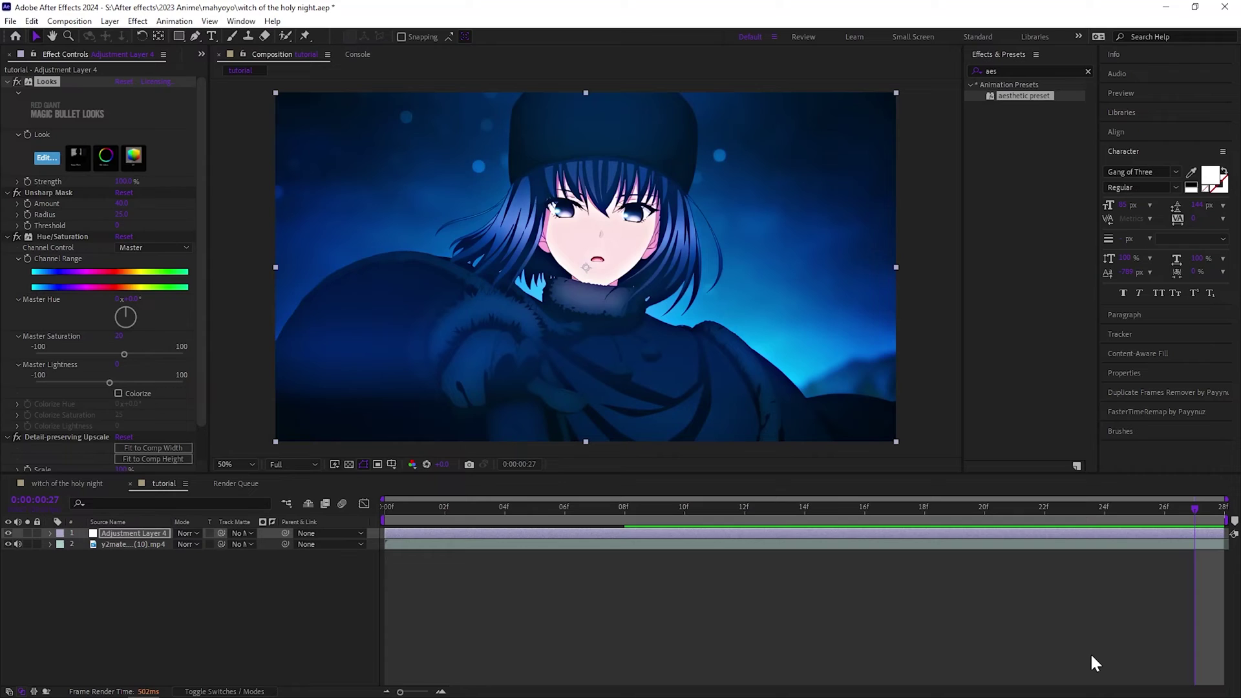
left_click_drag(490, 513, 781, 524)
key("ctrl+m")
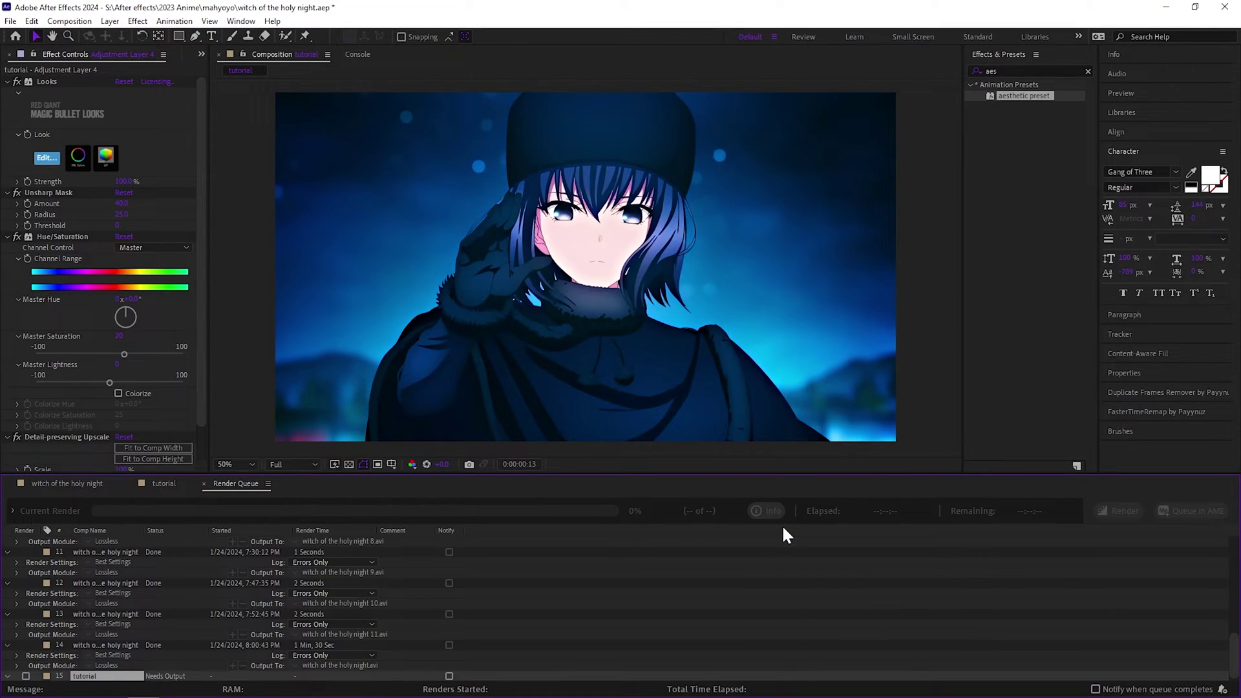
left_click(87, 675)
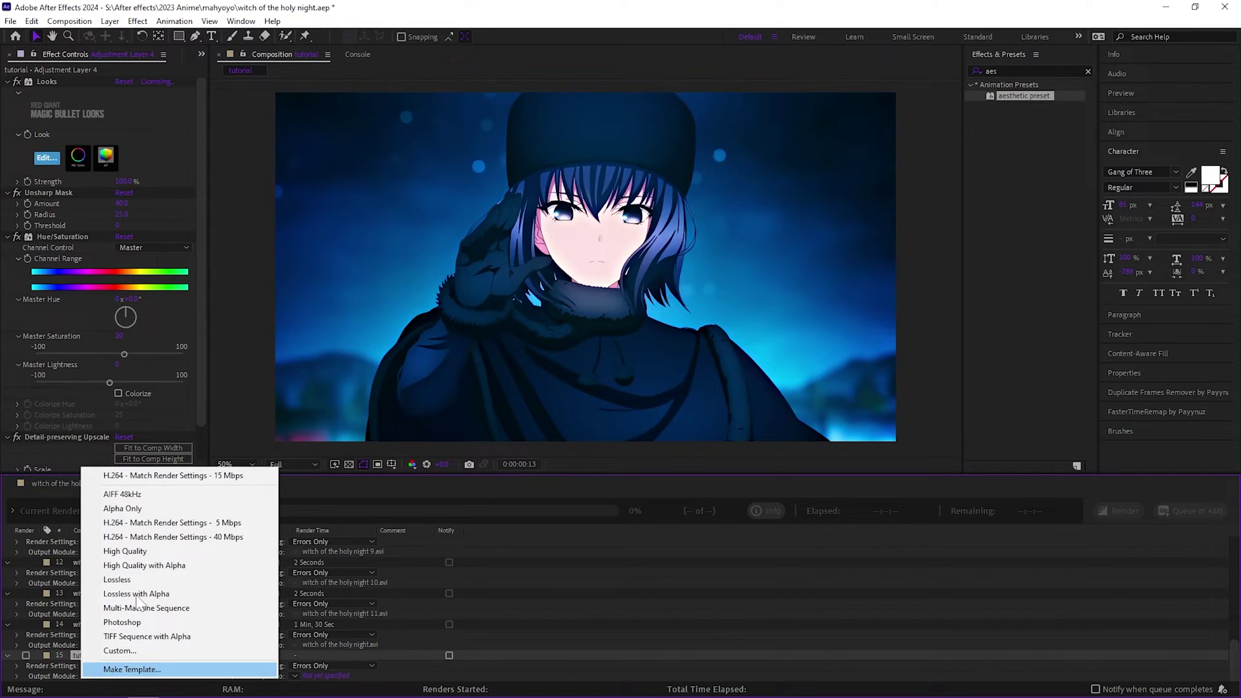
left_click(137, 582)
- Name the output after the comp (tutorial.avi) and render it, overwriting the existing file
left_click(371, 666)
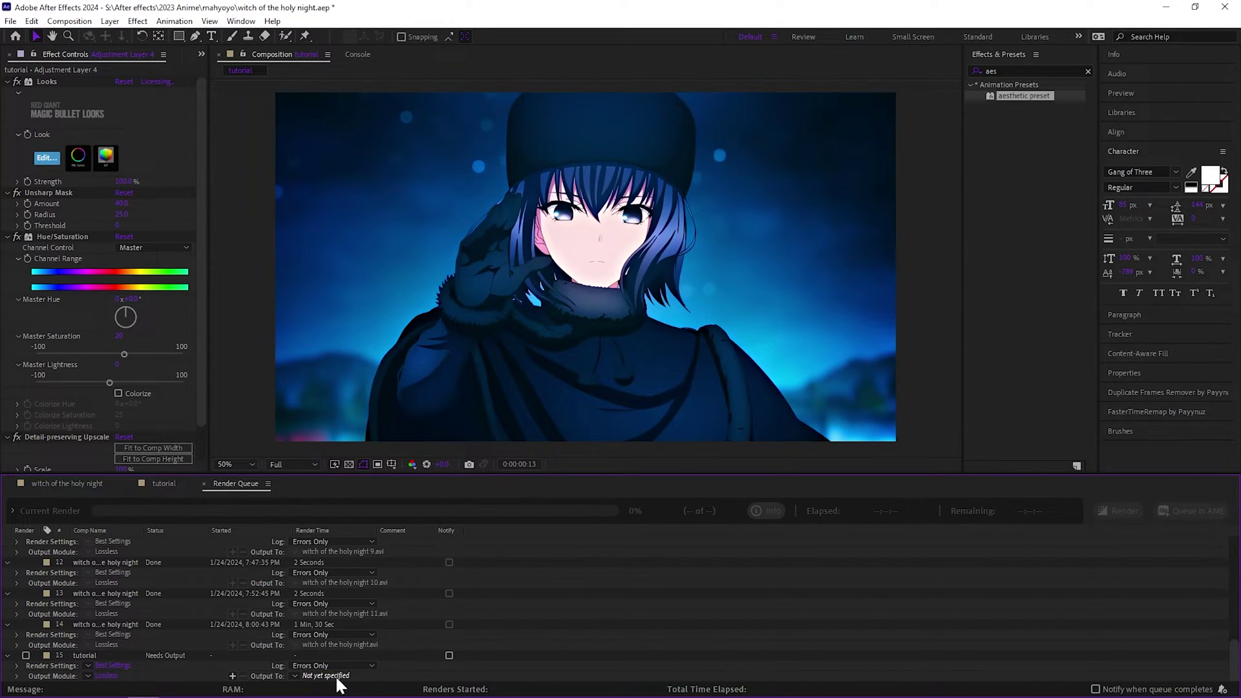
left_click(294, 675)
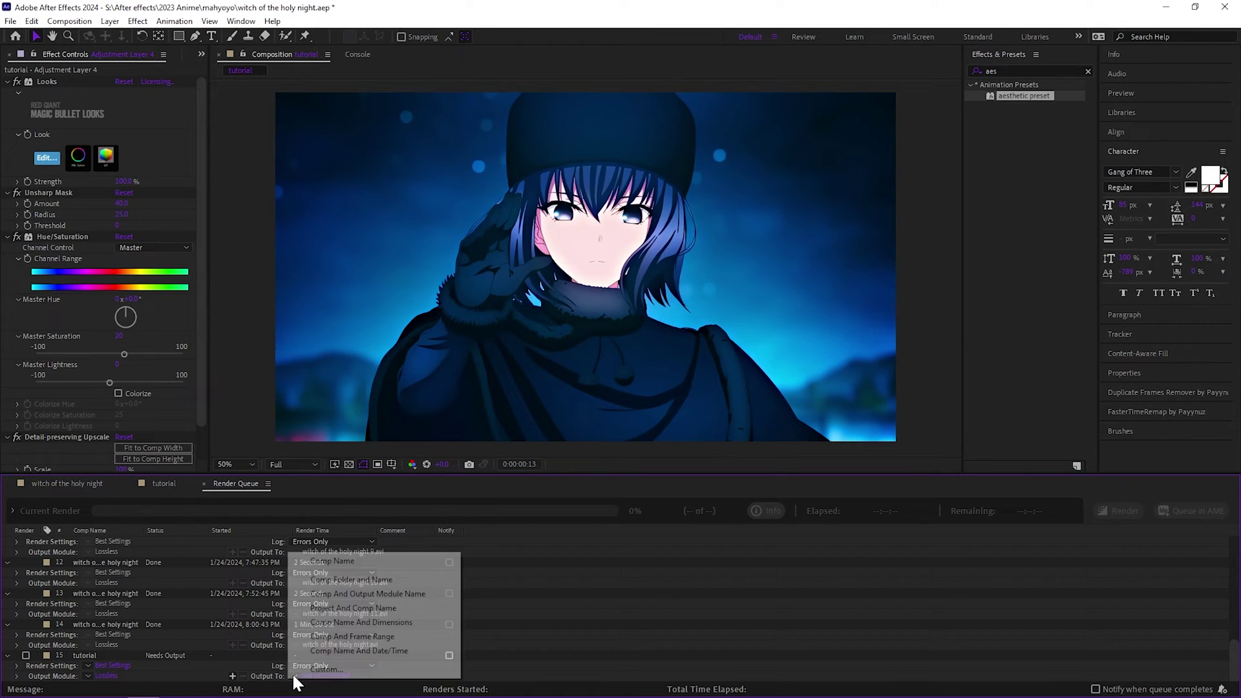
left_click(526, 641)
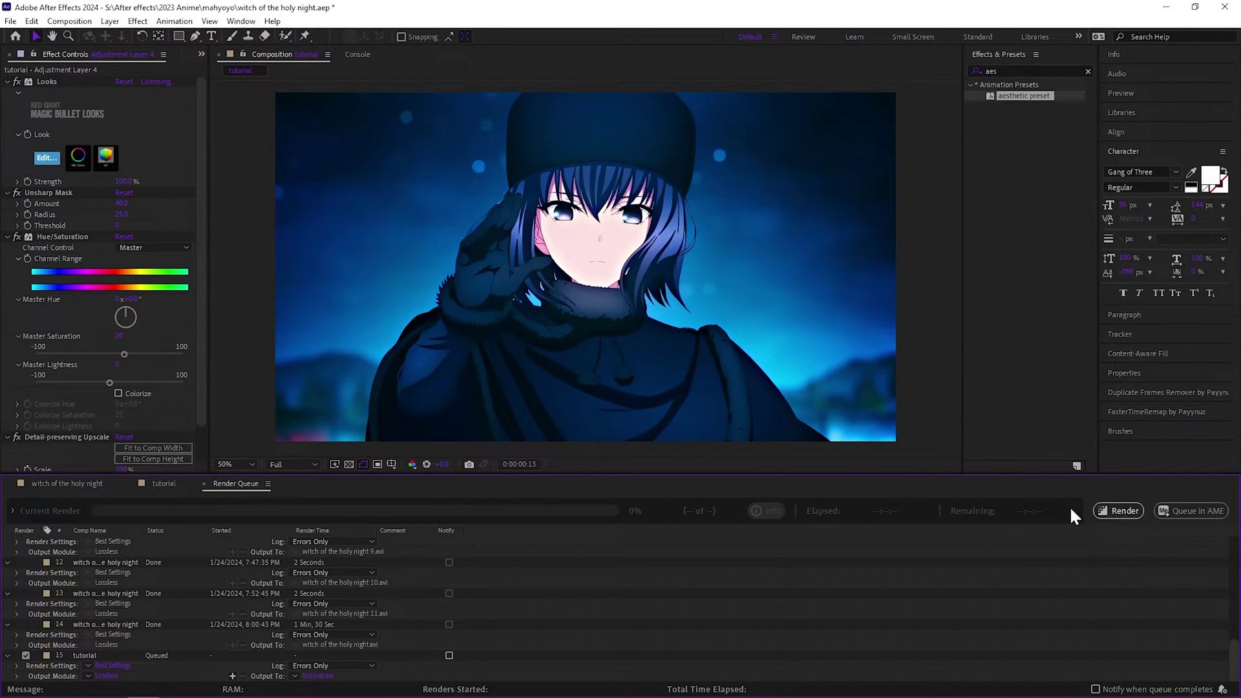
left_click(1113, 512)
left_click(689, 372)
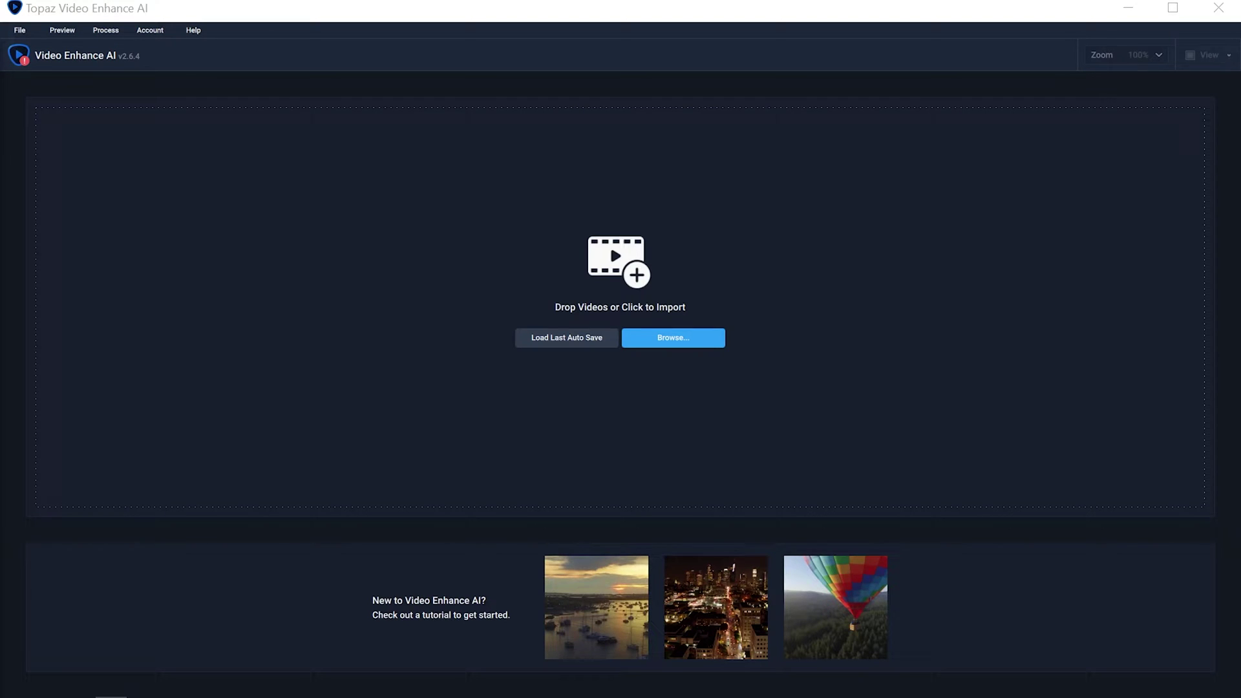
- Import the rendered tutorial video into Topaz and clear its thumbnail checkbox
left_click_drag(78, 272, 404, 344)
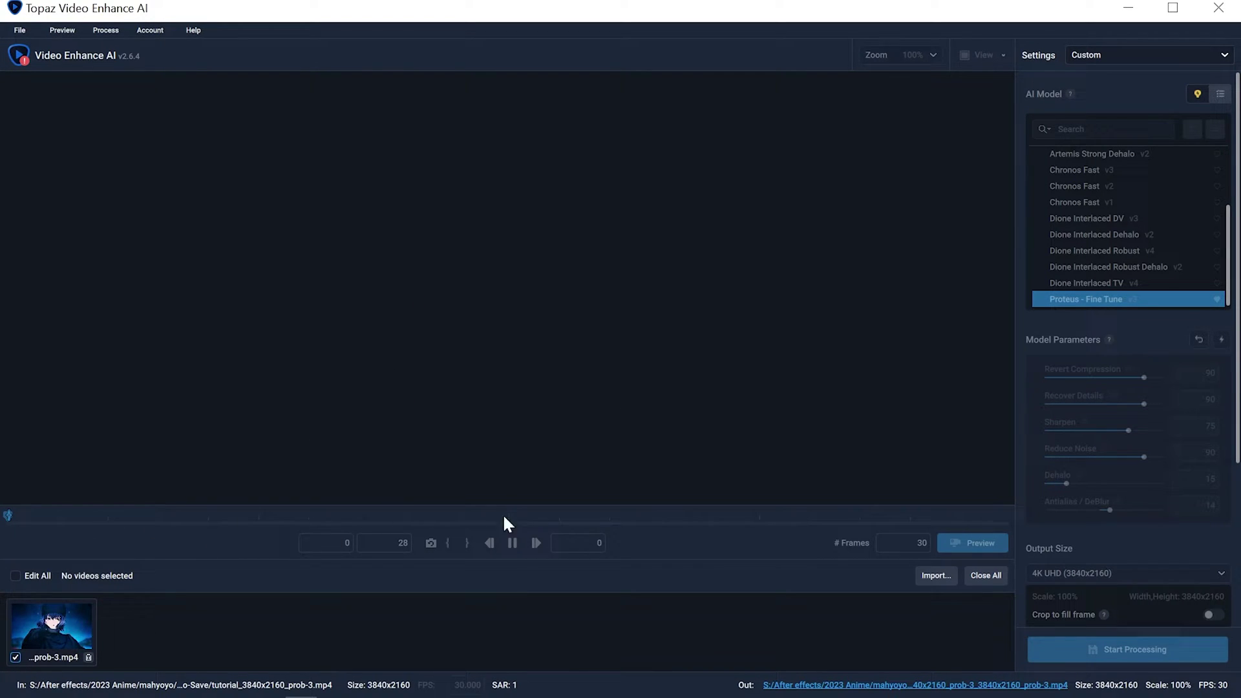
left_click(15, 658)
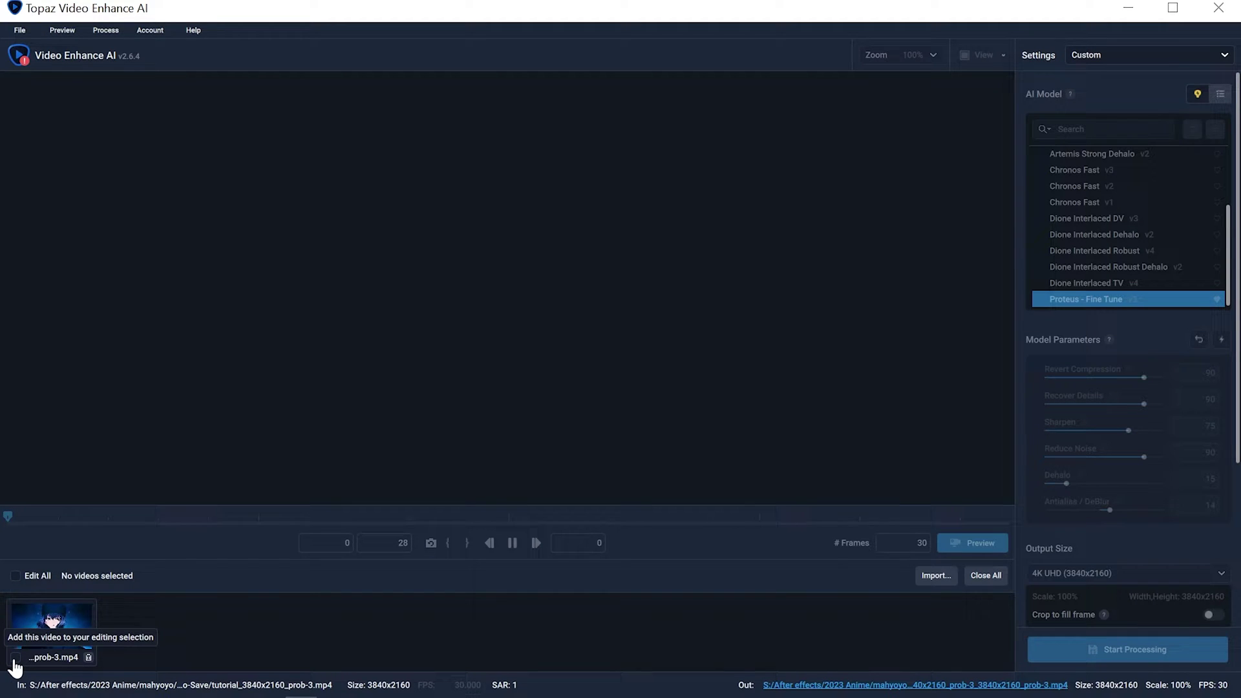
- Load the clip preview, compare original and enhanced views, and raise Revert Compression to 90
left_click(16, 657)
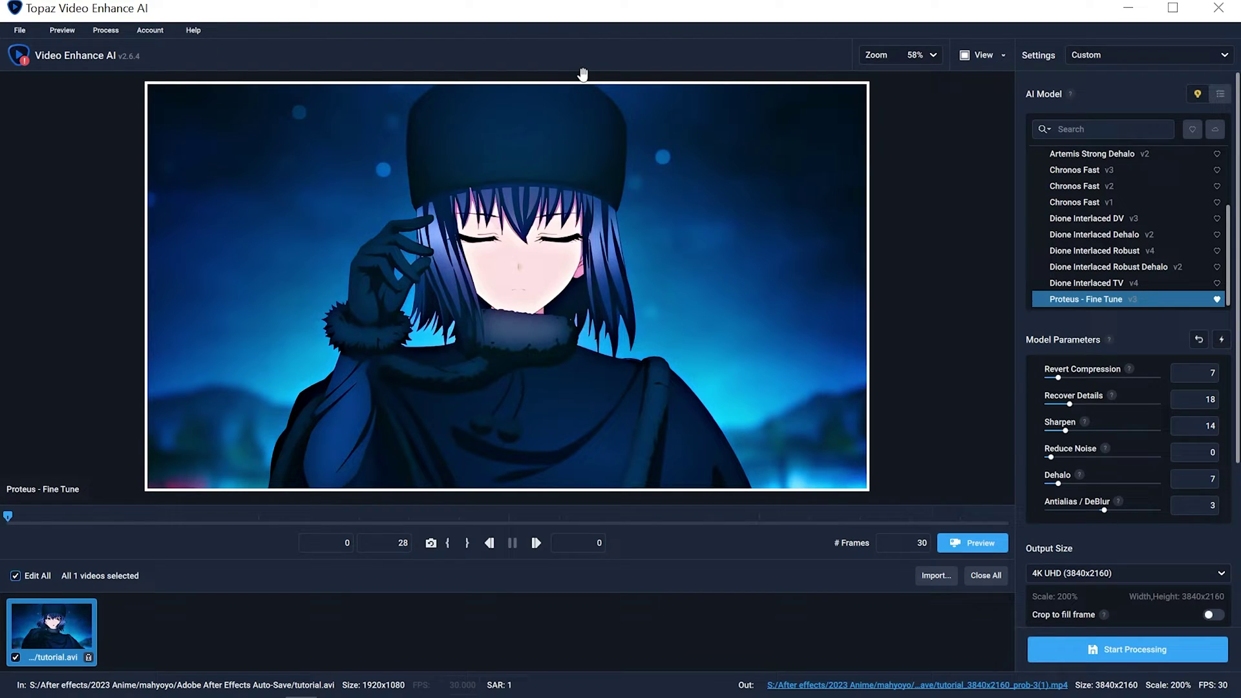
left_click(557, 193)
left_click_drag(1116, 378, 1133, 430)
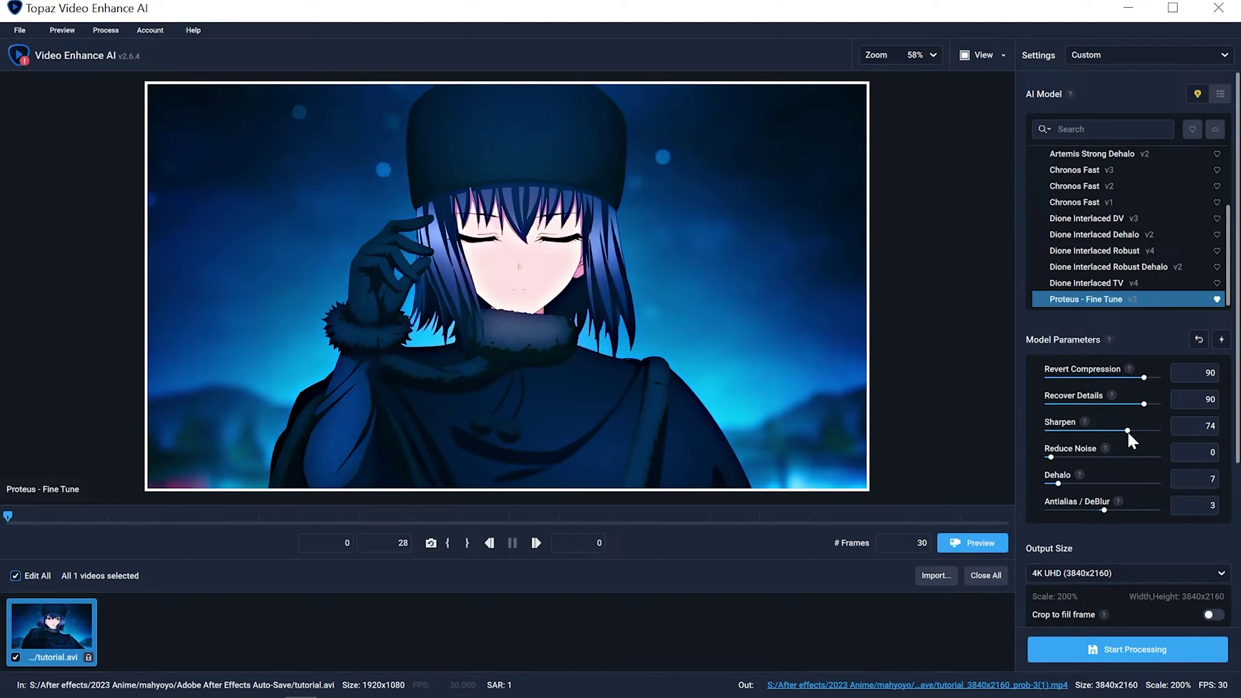
- Set Reduce Noise to 100, Dehalo to 15 and Antialias/DeBlur to 10
left_click_drag(1091, 457, 1144, 457)
mouse_move(1143, 458)
left_mouse_down()
mouse_move(1130, 459)
mouse_move(1144, 458)
left_mouse_up()
scroll(646, 252, "up", 1)
scroll(646, 252, "down", 1)
scroll(651, 243, "up", 1)
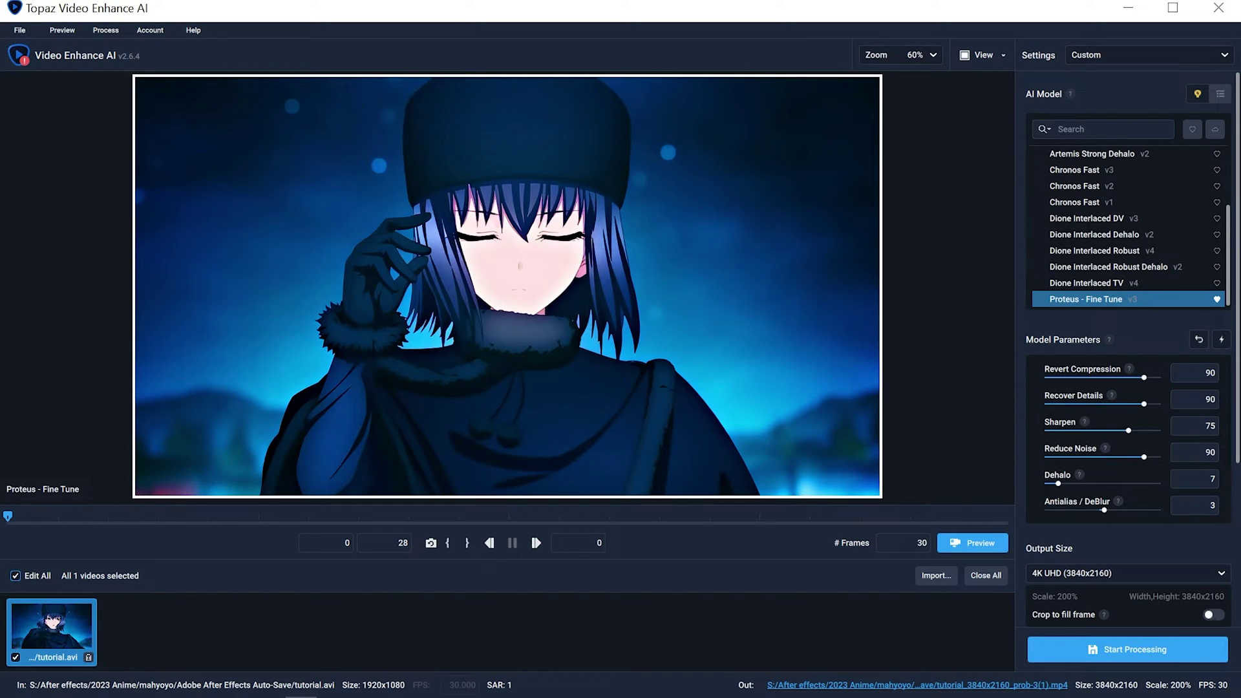
left_click_drag(1144, 457, 1159, 461)
left_click_drag(1060, 486, 1068, 488)
left_click_drag(1109, 510, 1108, 510)
scroll(702, 384, "up", 1)
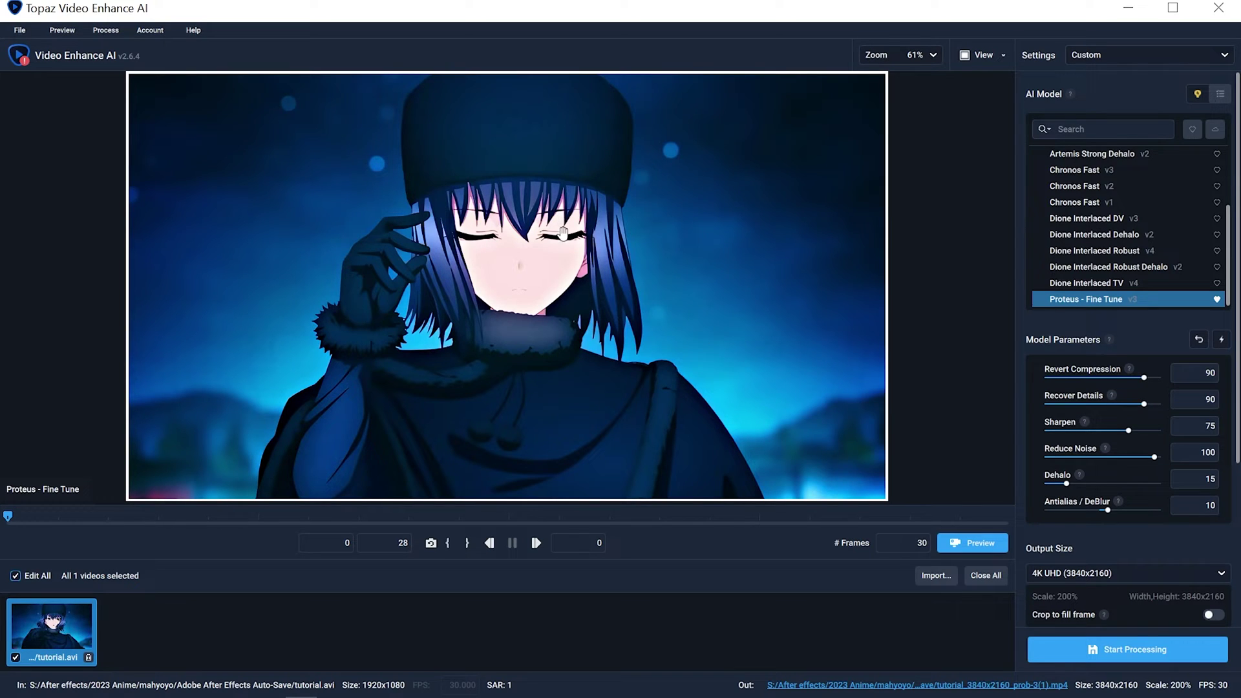
- Start processing the tutorial clip to 4K UHD 3840x2160 output
left_click(1091, 650)
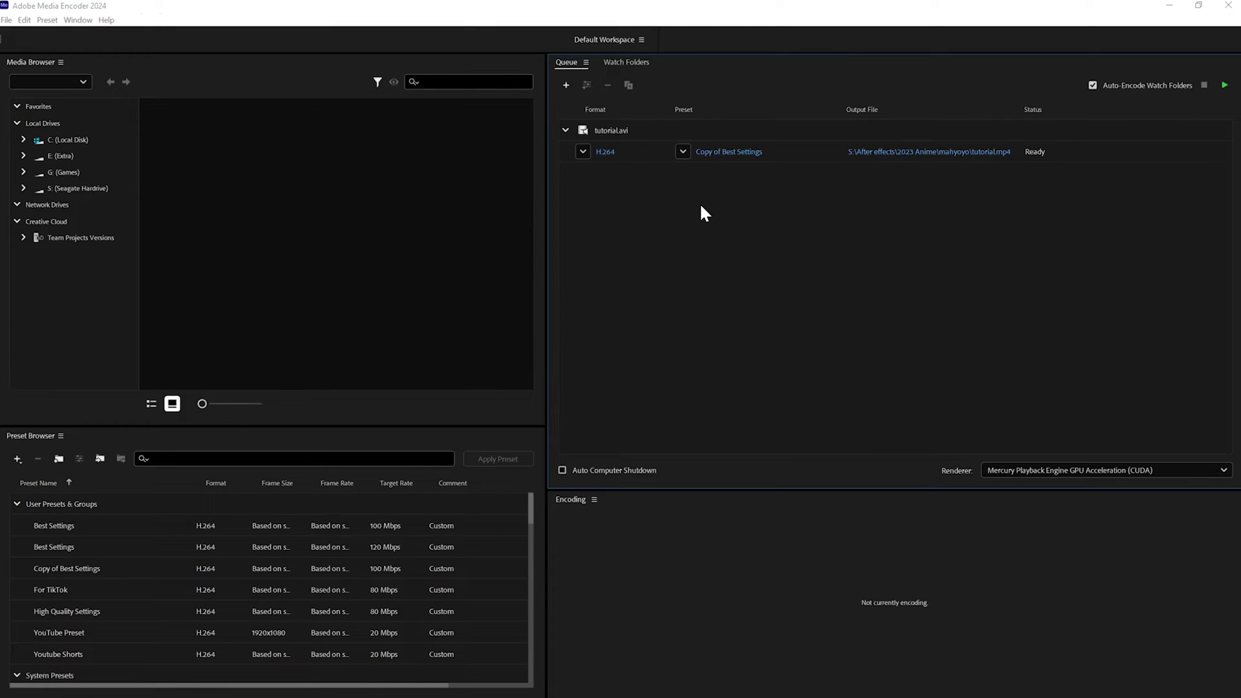
- Open the export settings for the queued tutorial.avi and keep Hardware Encoding
left_click(721, 152)
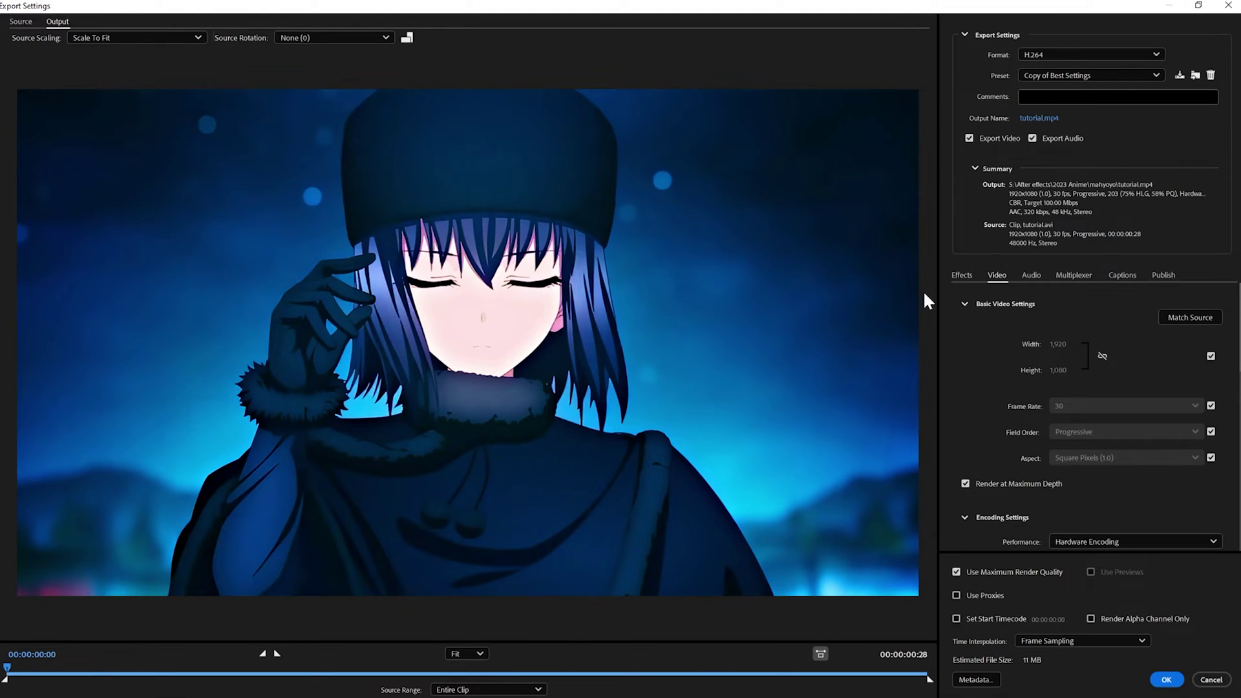
scroll(1030, 355, "down", 3)
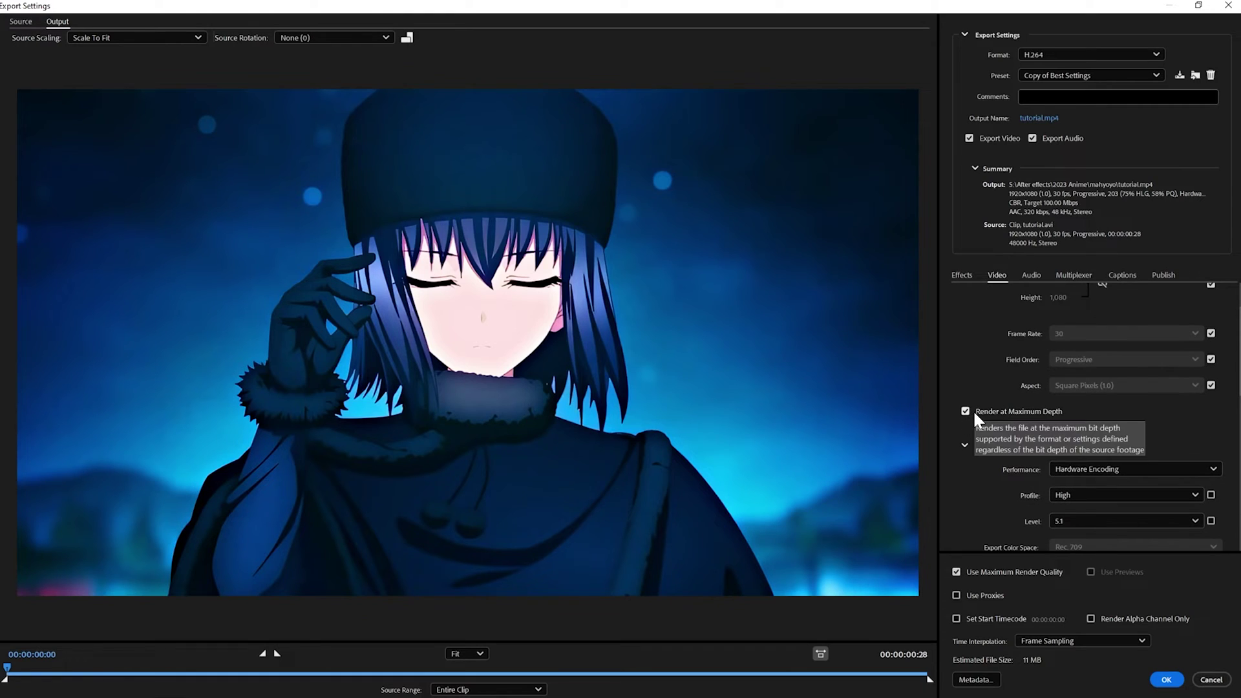
scroll(1034, 355, "down", 2)
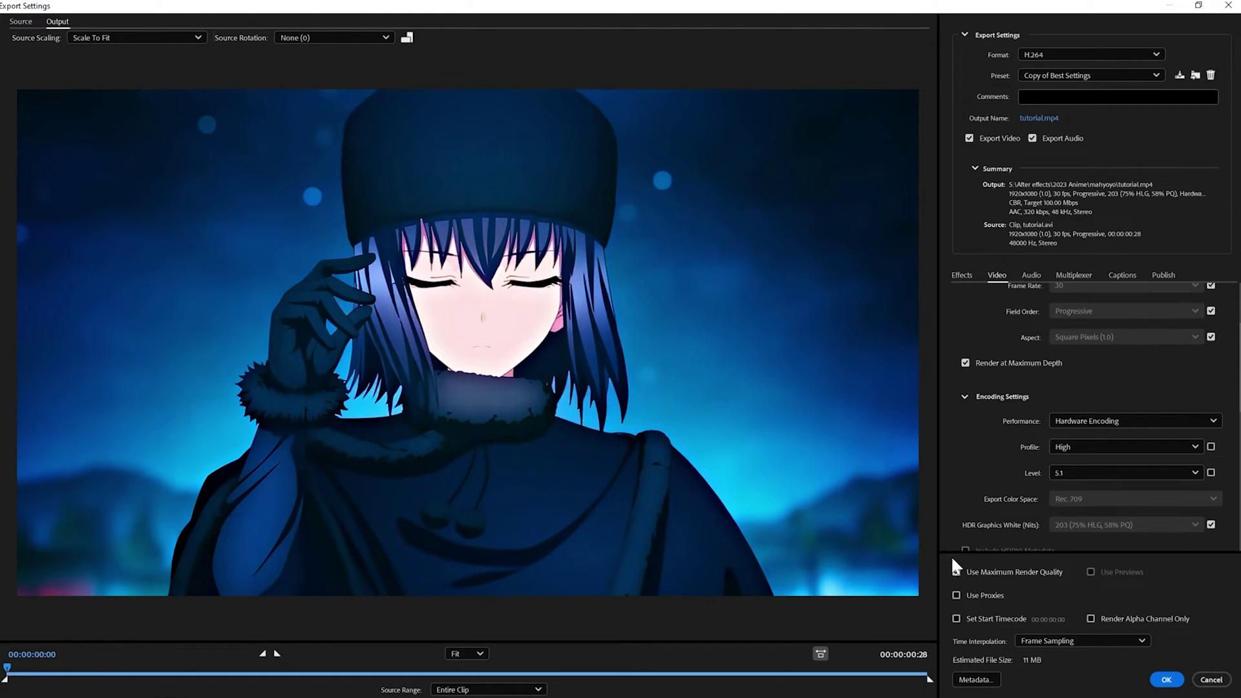
scroll(968, 434, "down", 2)
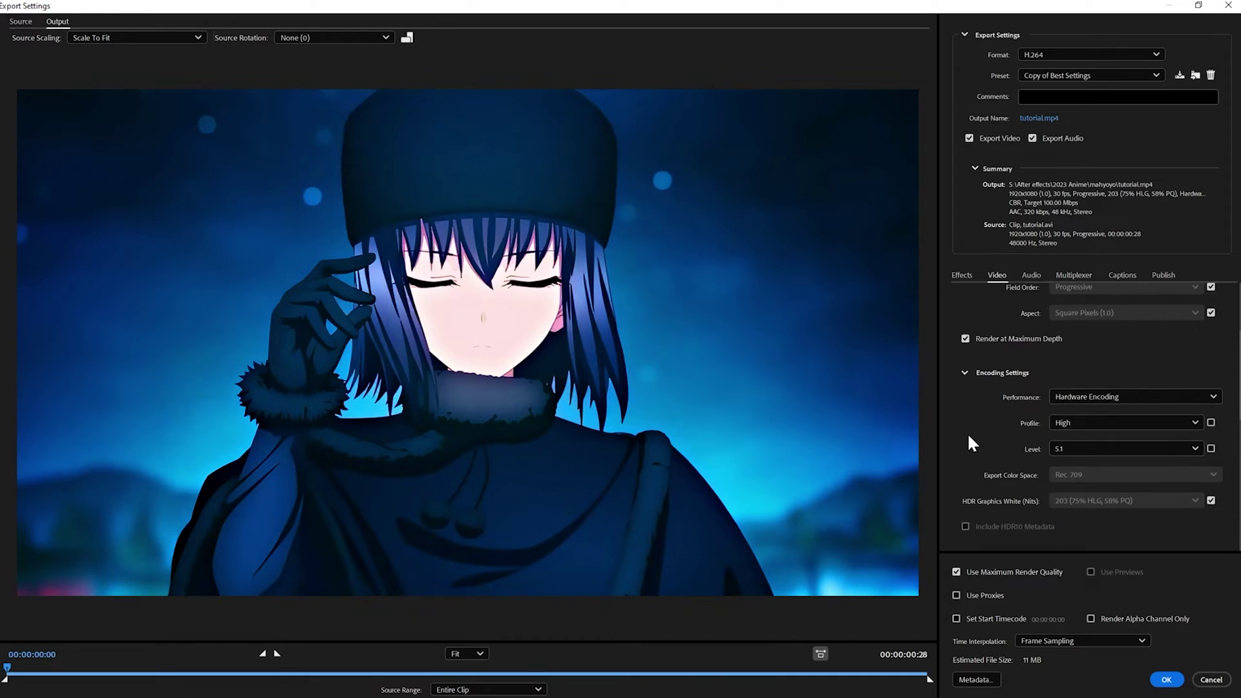
left_click(1115, 368)
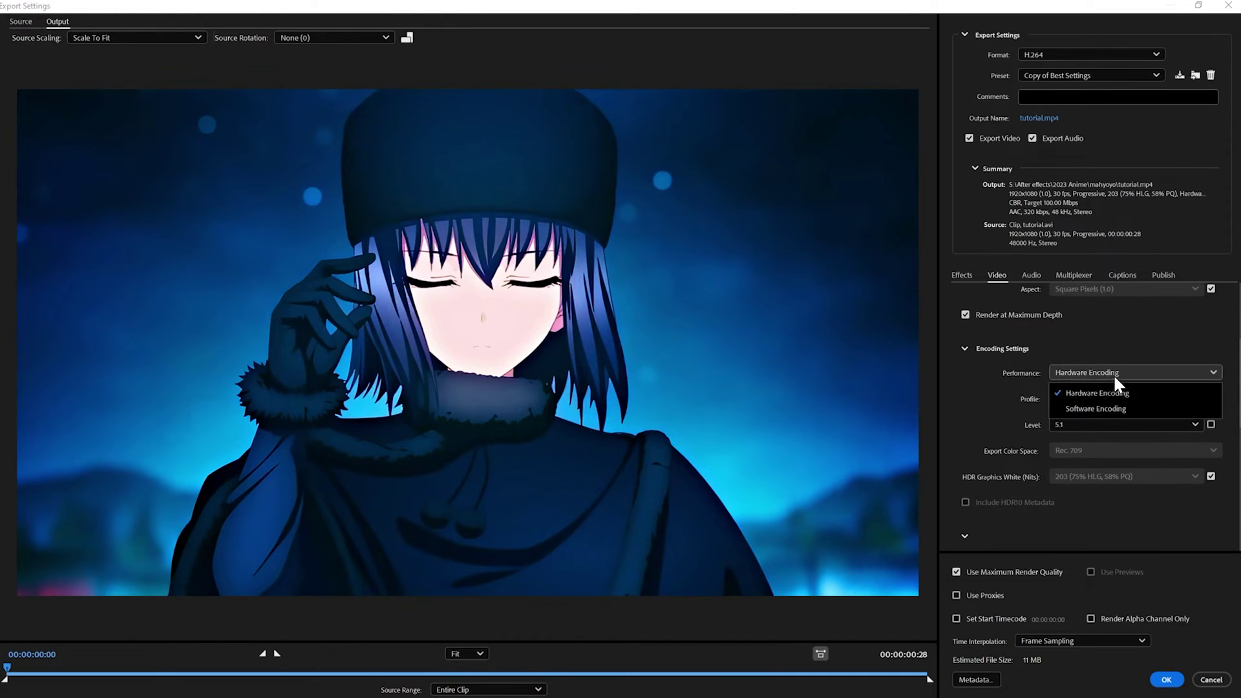
left_click(1081, 393)
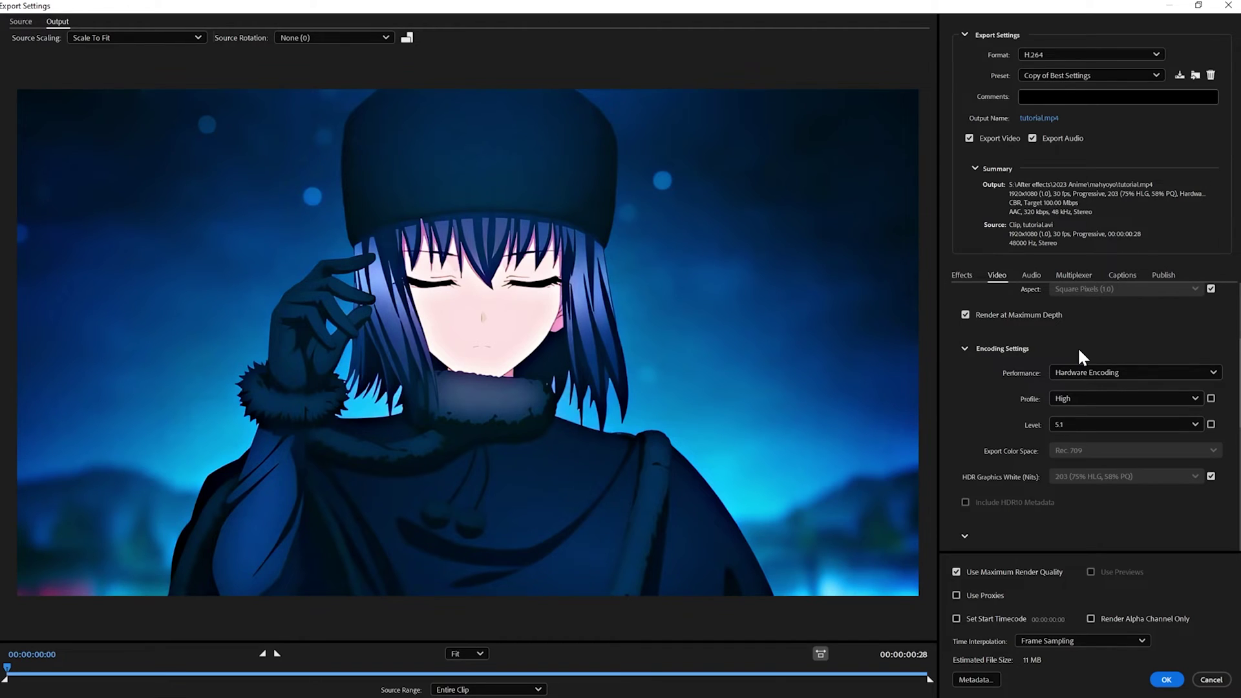
- Keep the H.264 profile at High and the level at 5.1
scroll(1008, 378, "down", 1)
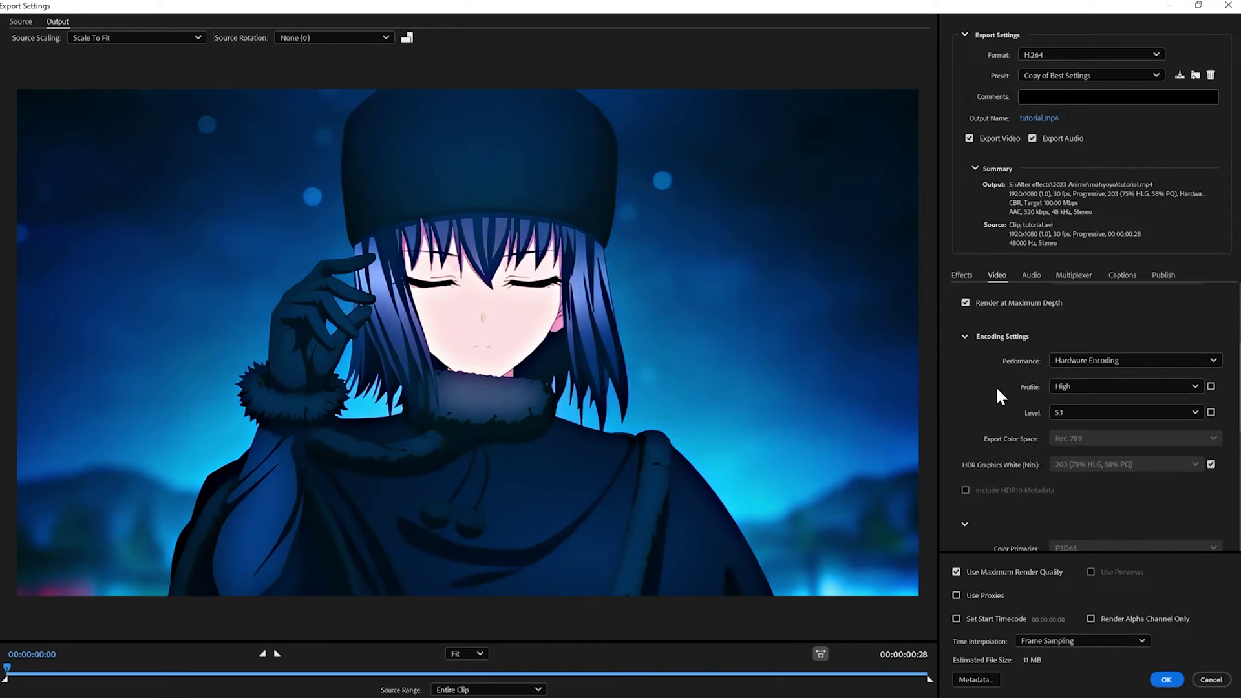
left_click(1110, 375)
left_click(1050, 371)
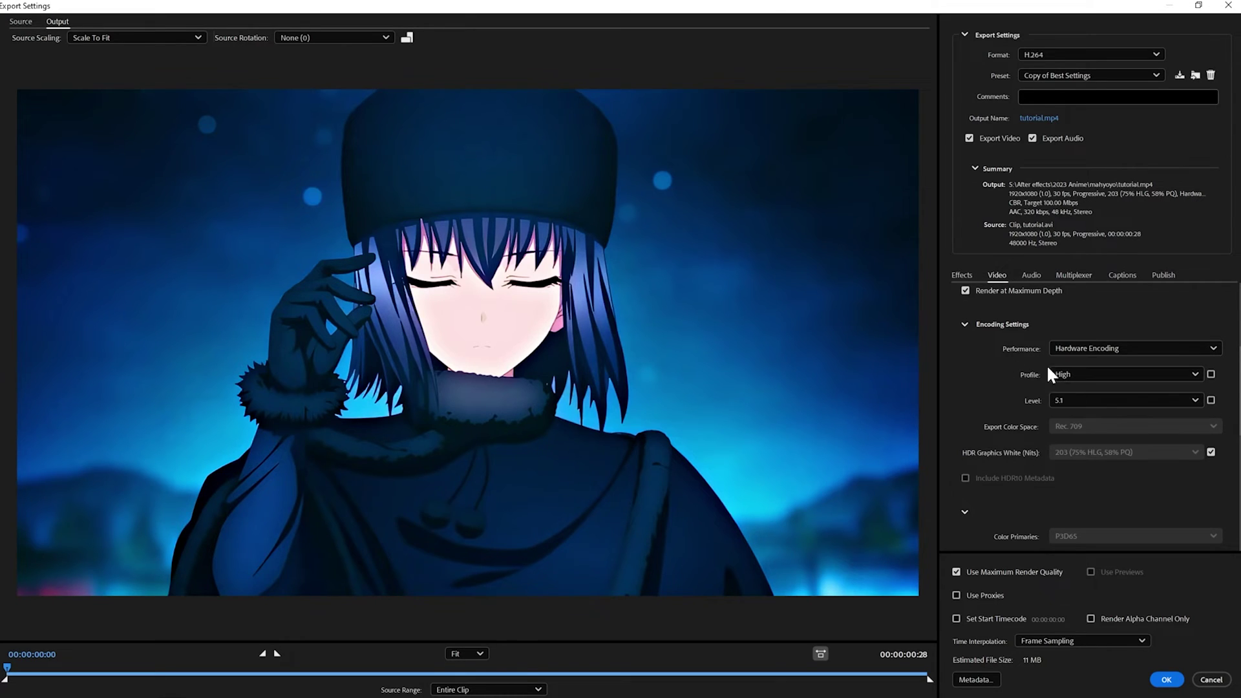
left_click(1088, 401)
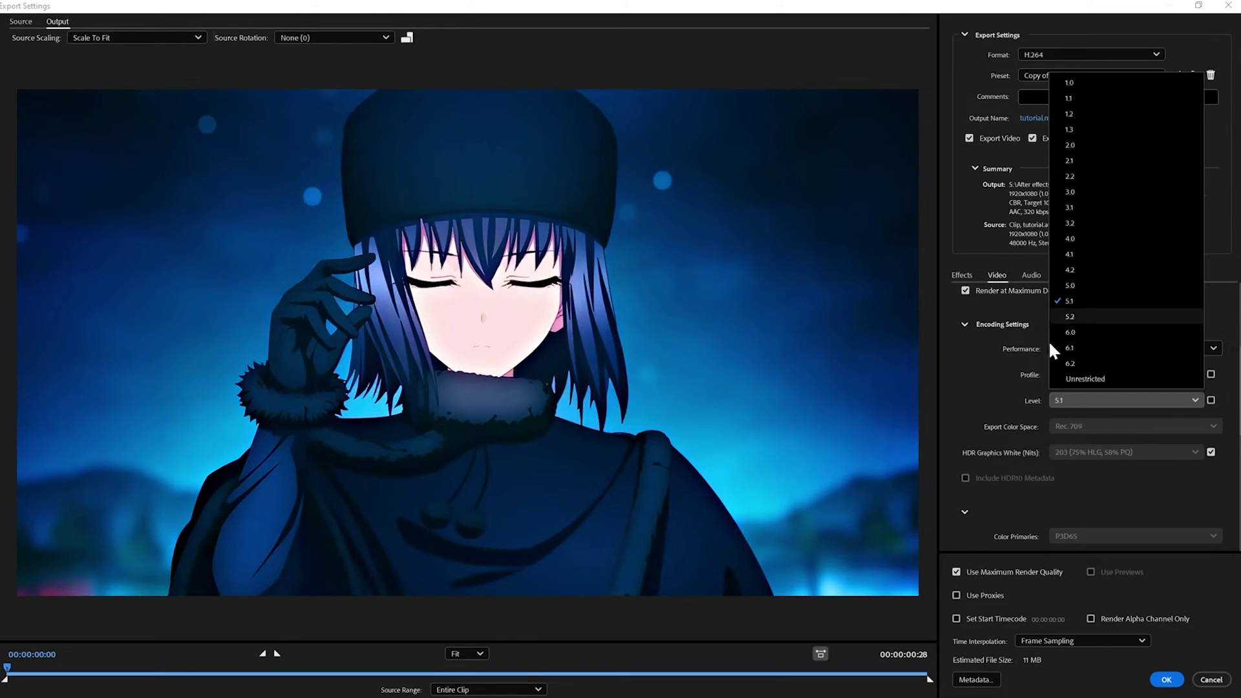
left_click(986, 373)
scroll(1034, 401, "down", 3)
scroll(994, 393, "down", 8)
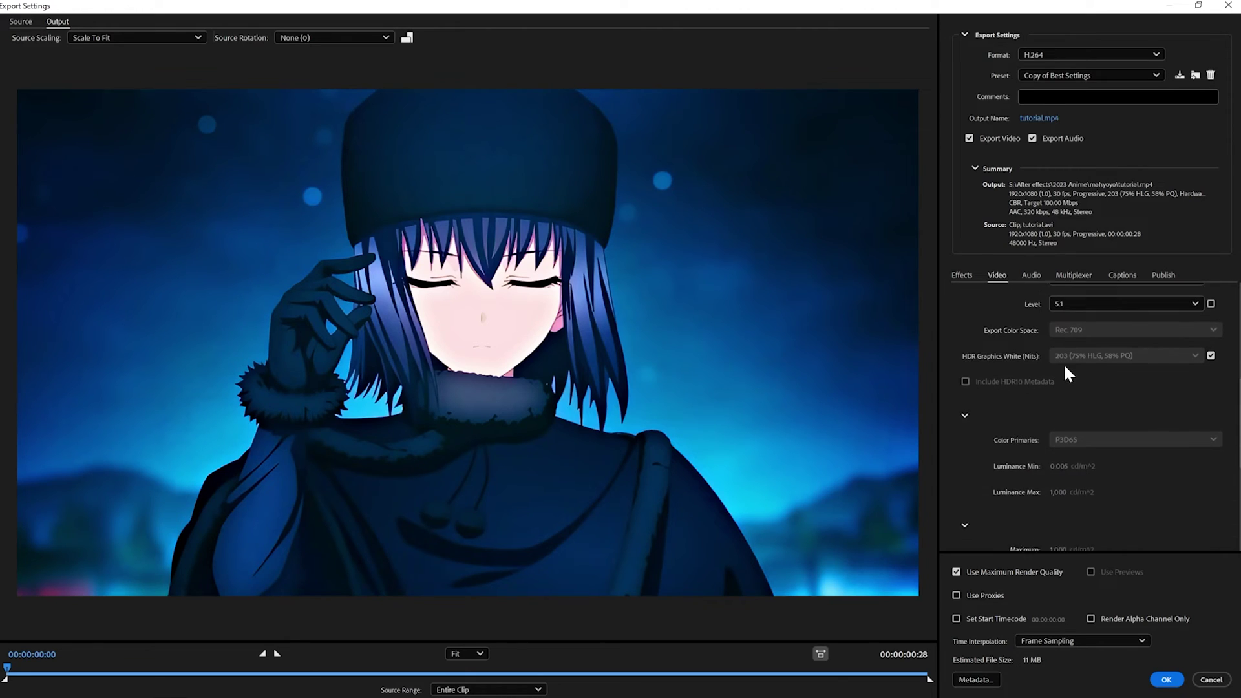
- Try the CBR, VBR 1 pass and VBR 2 pass bitrate modes, settling on CBR
scroll(1027, 400, "down", 1)
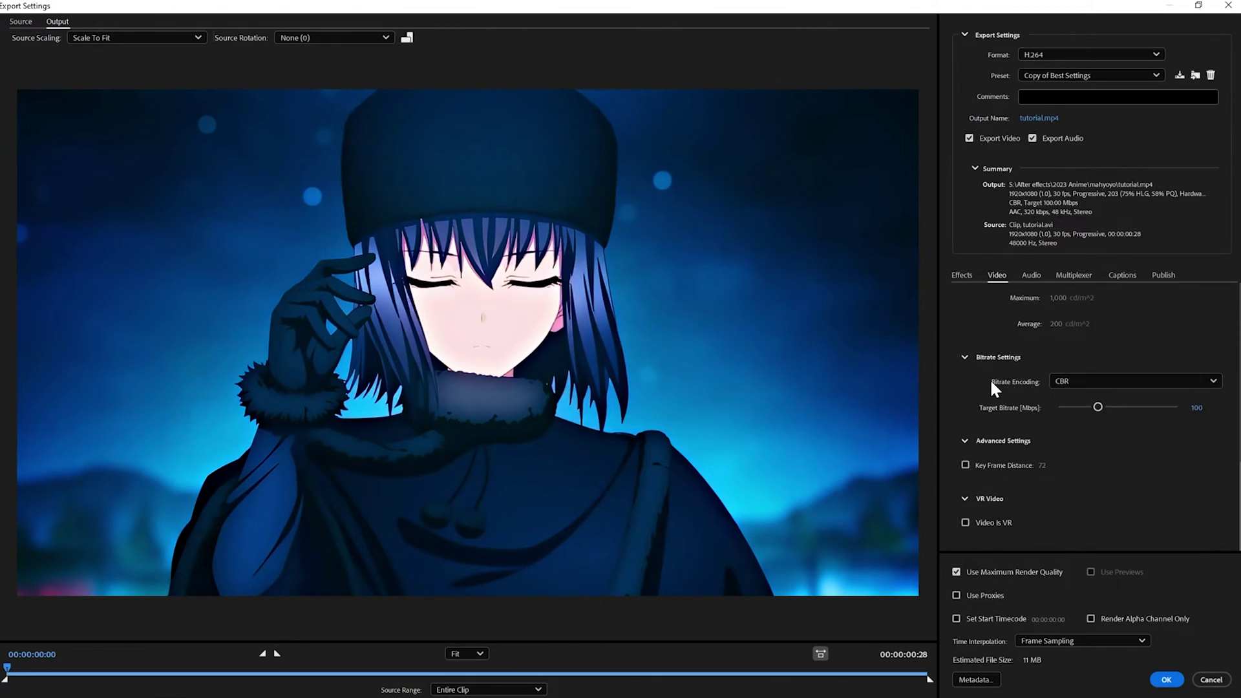
left_click(1062, 377)
left_click(1081, 383)
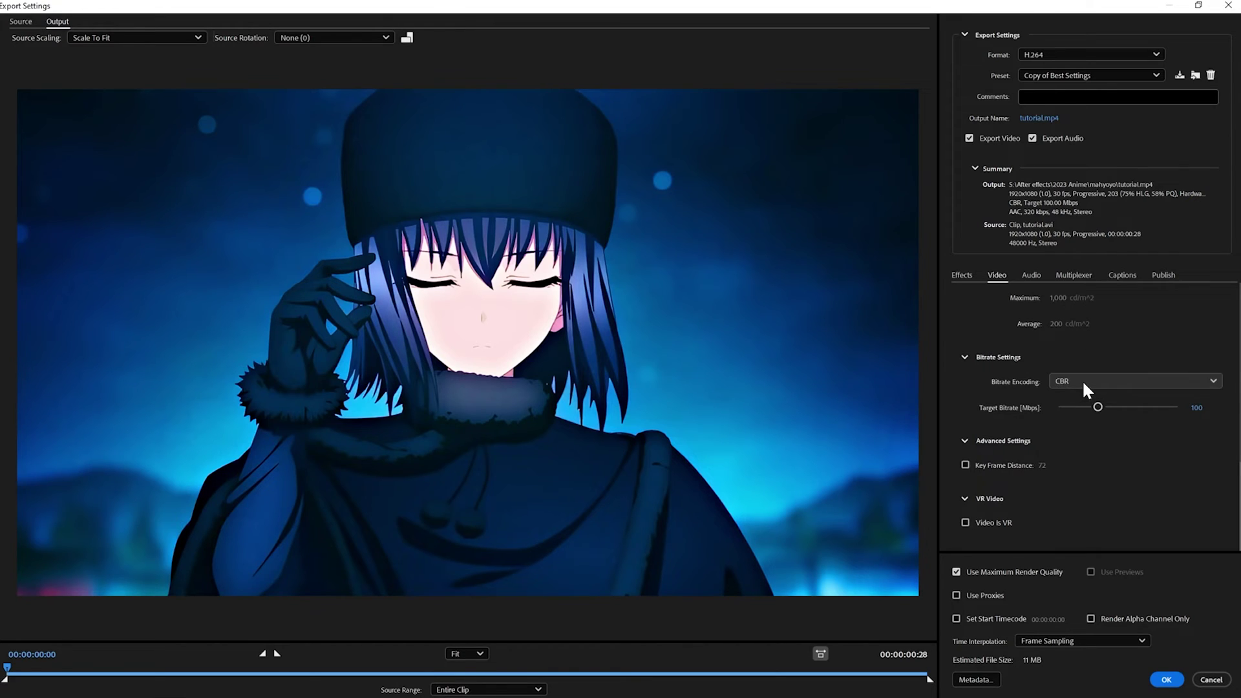
left_click(1081, 380)
left_click(1079, 401)
left_click(1081, 380)
left_click(1082, 431)
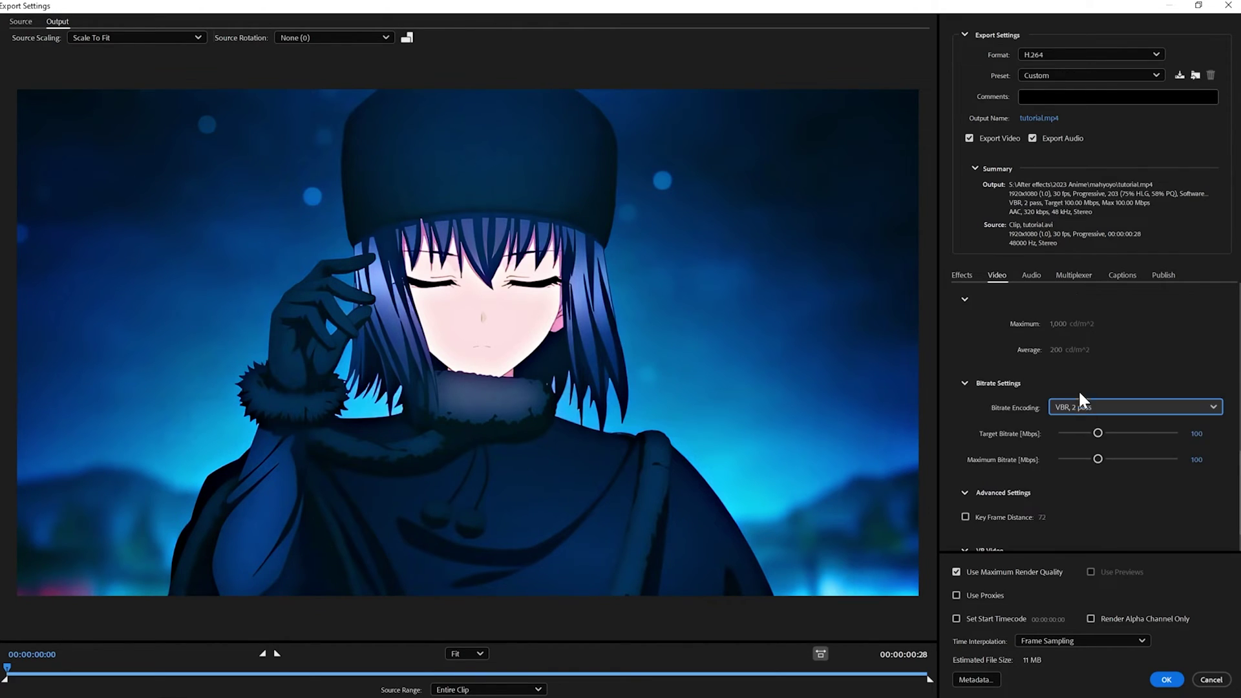
left_click(1083, 406)
left_click(1086, 443)
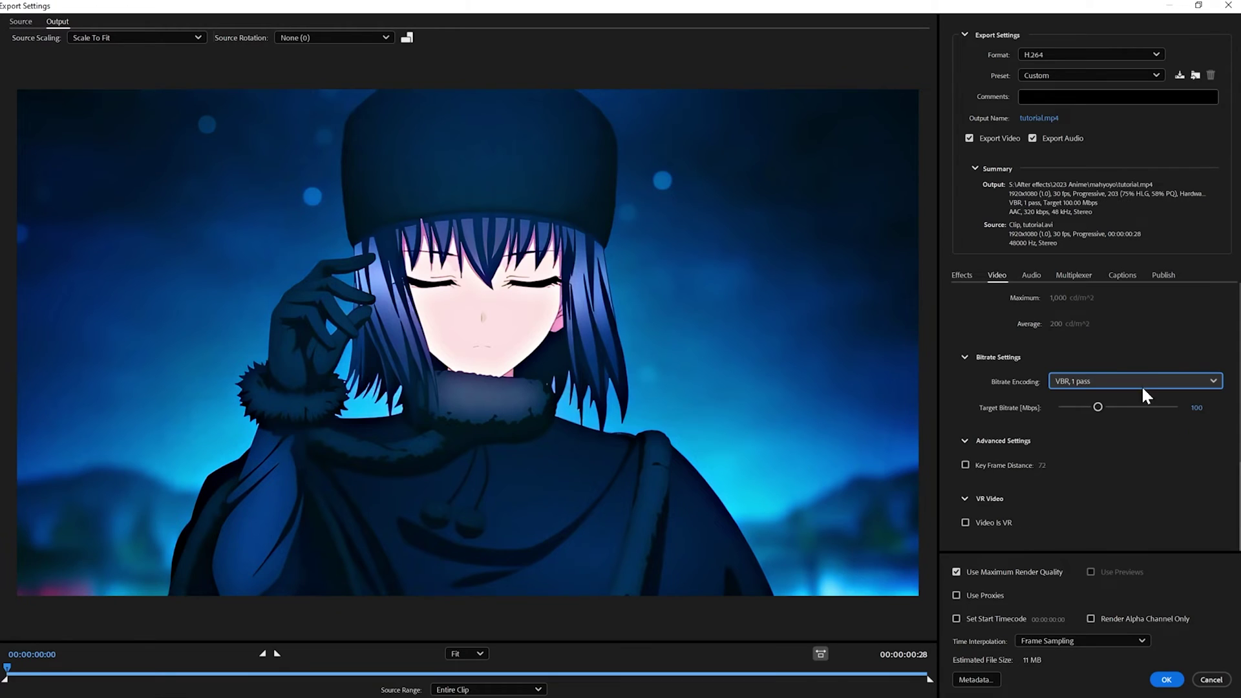
left_click(1120, 378)
left_click(1101, 401)
left_click(1071, 378)
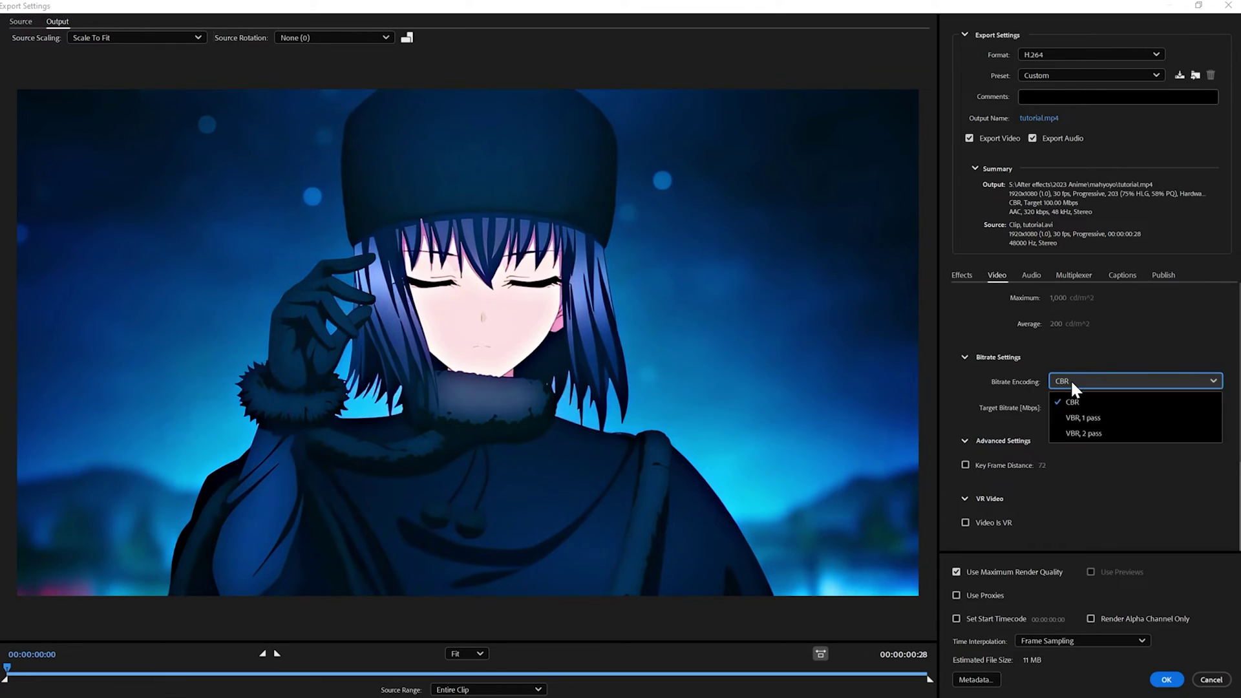
left_click(1092, 418)
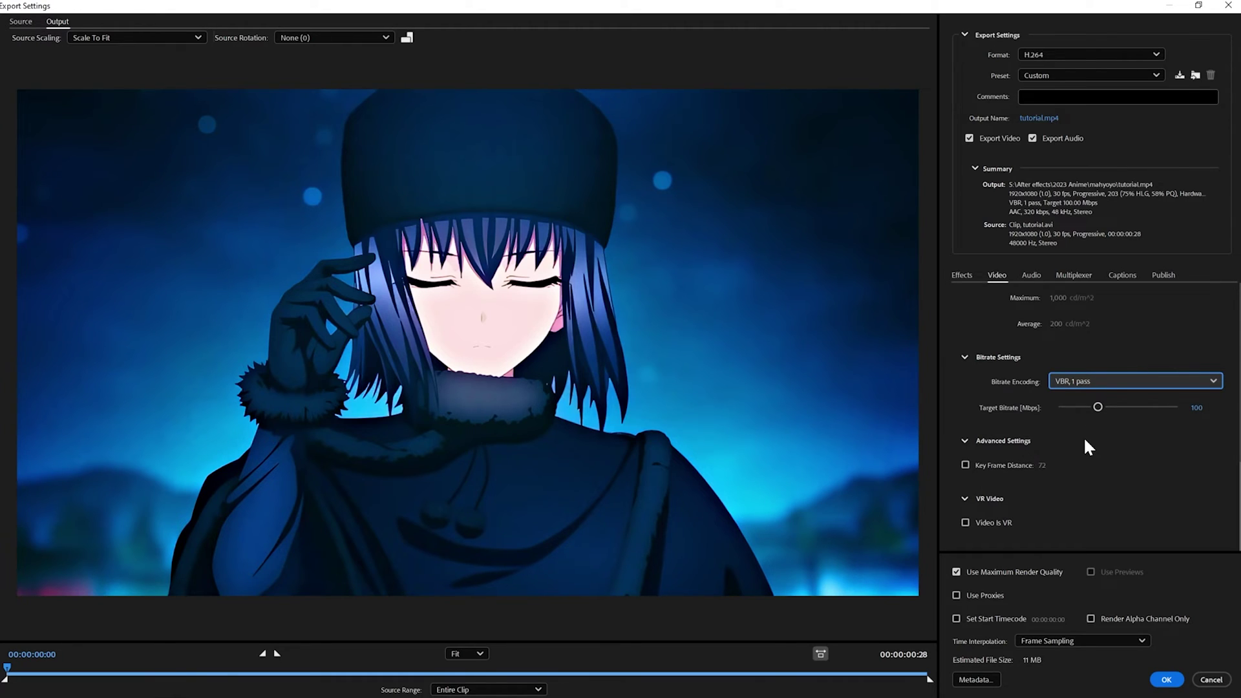
left_click(1108, 375)
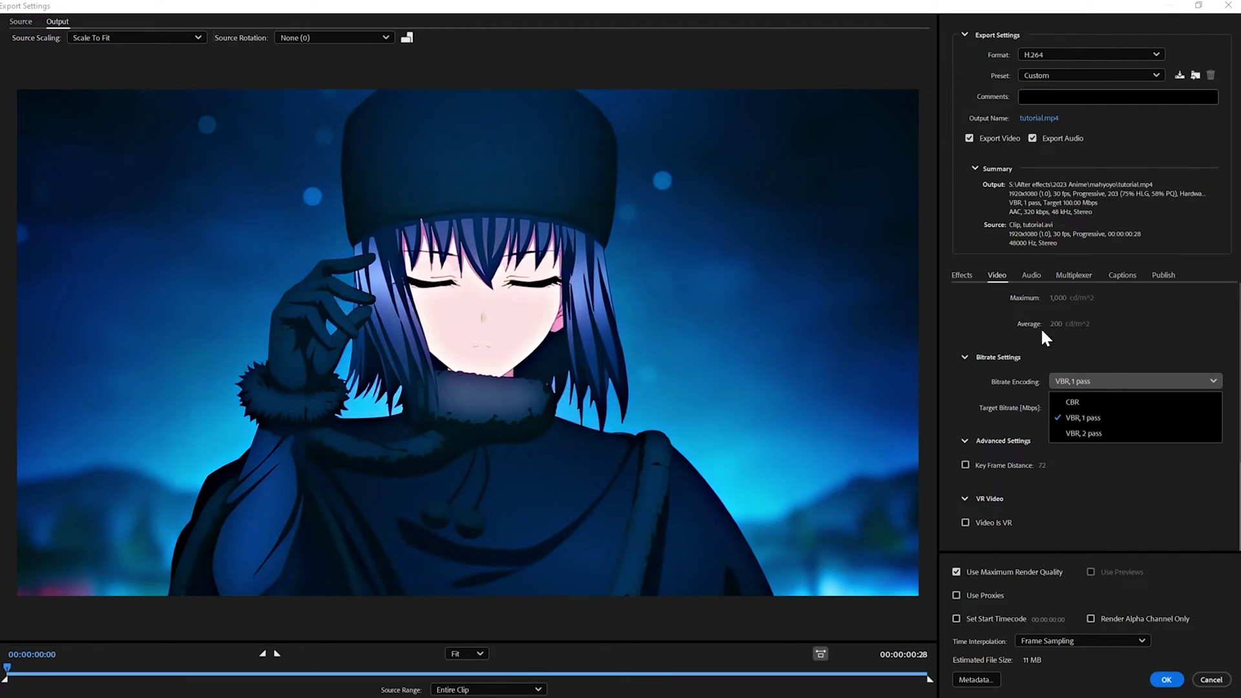
left_click(1092, 433)
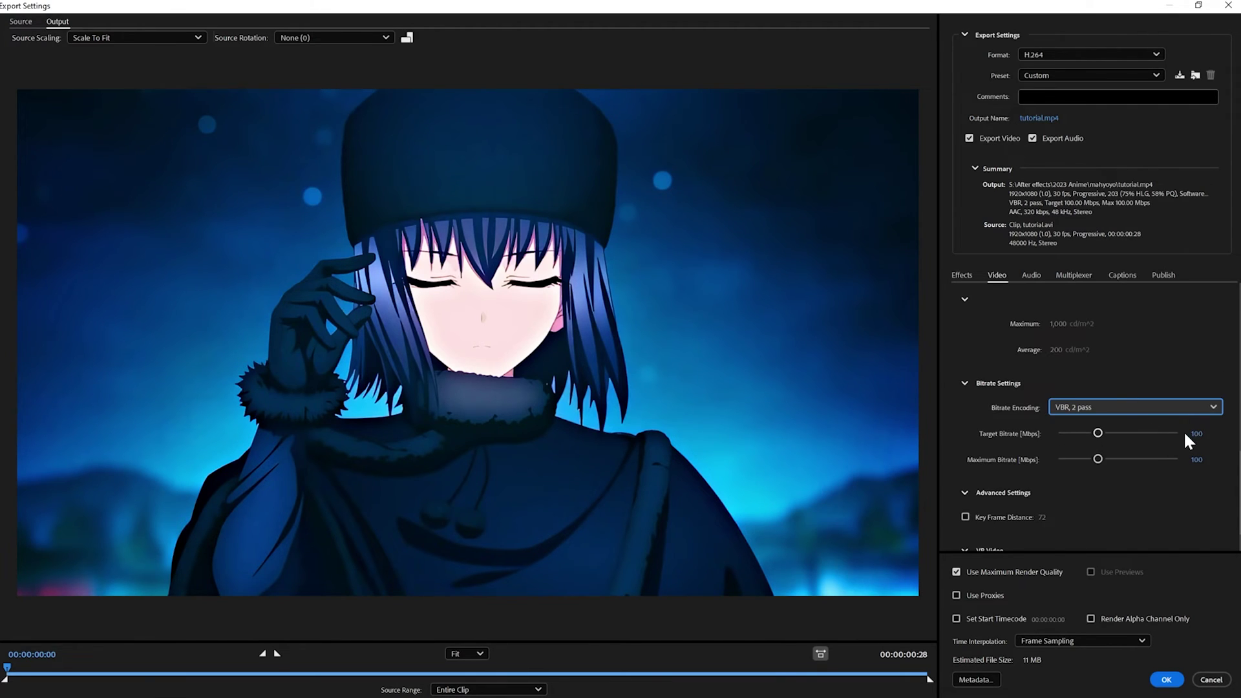
left_click(1122, 408)
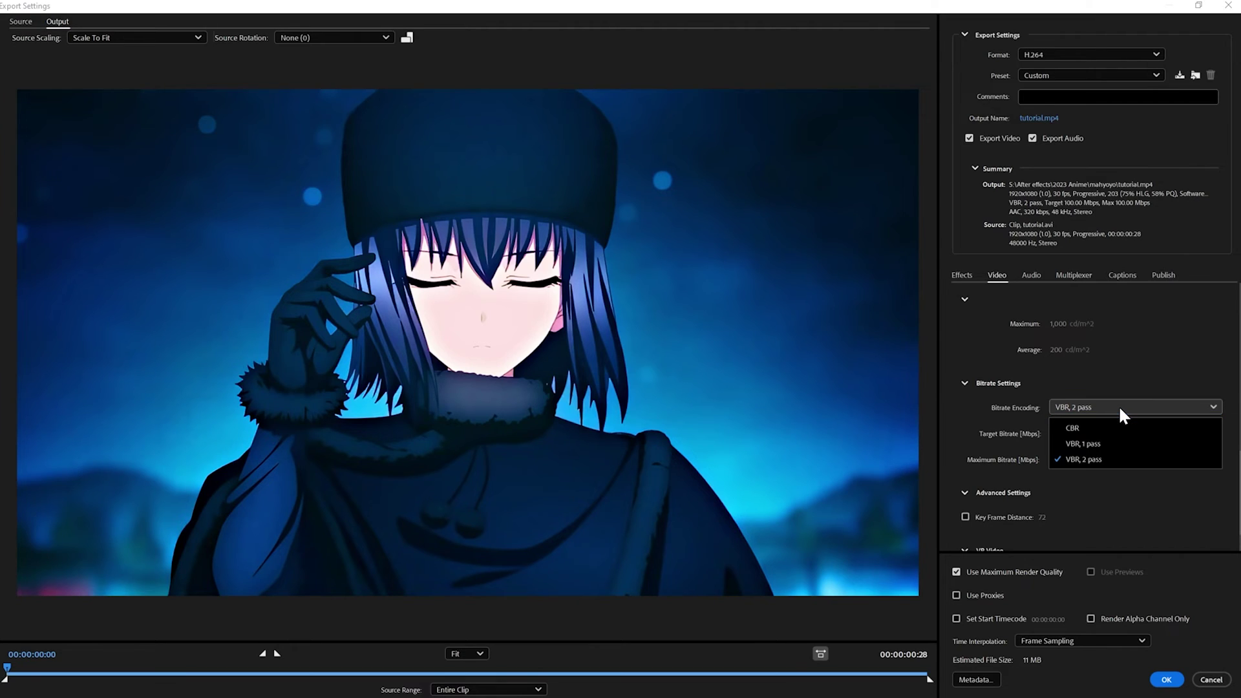
left_click(1088, 421)
- Set the target bitrate to 25 Mbps and accept the export settings back in the queue
left_click(1192, 407)
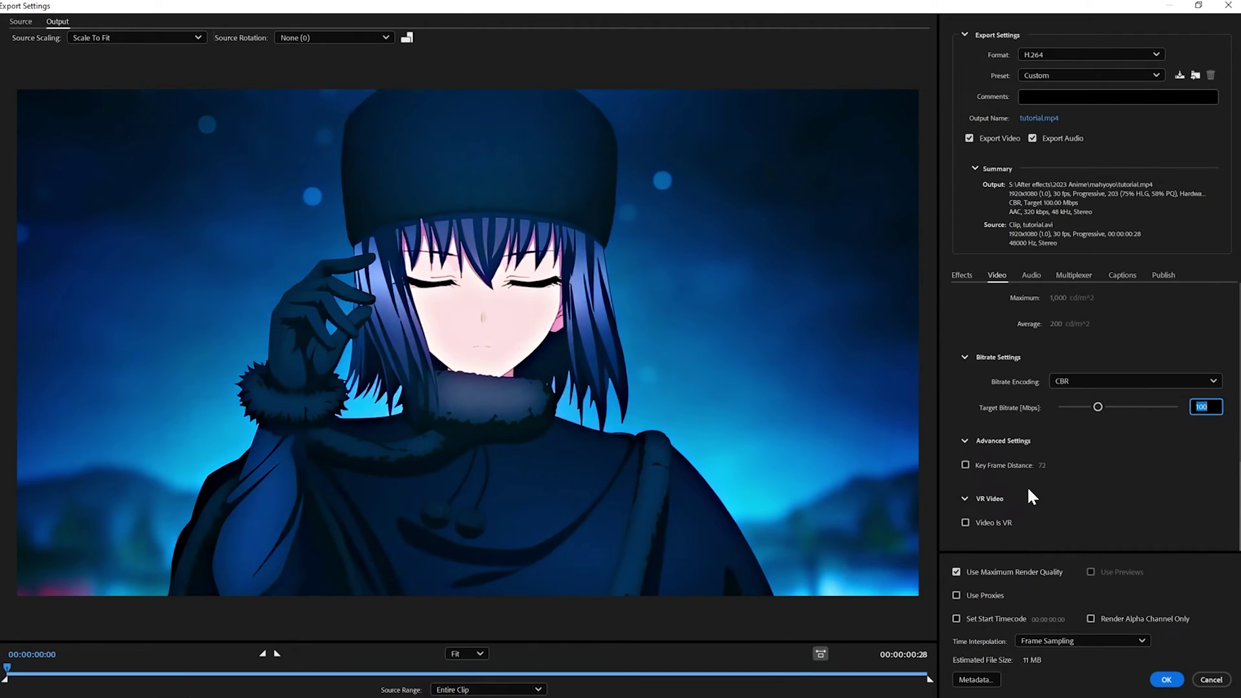
type("25")
key("Return")
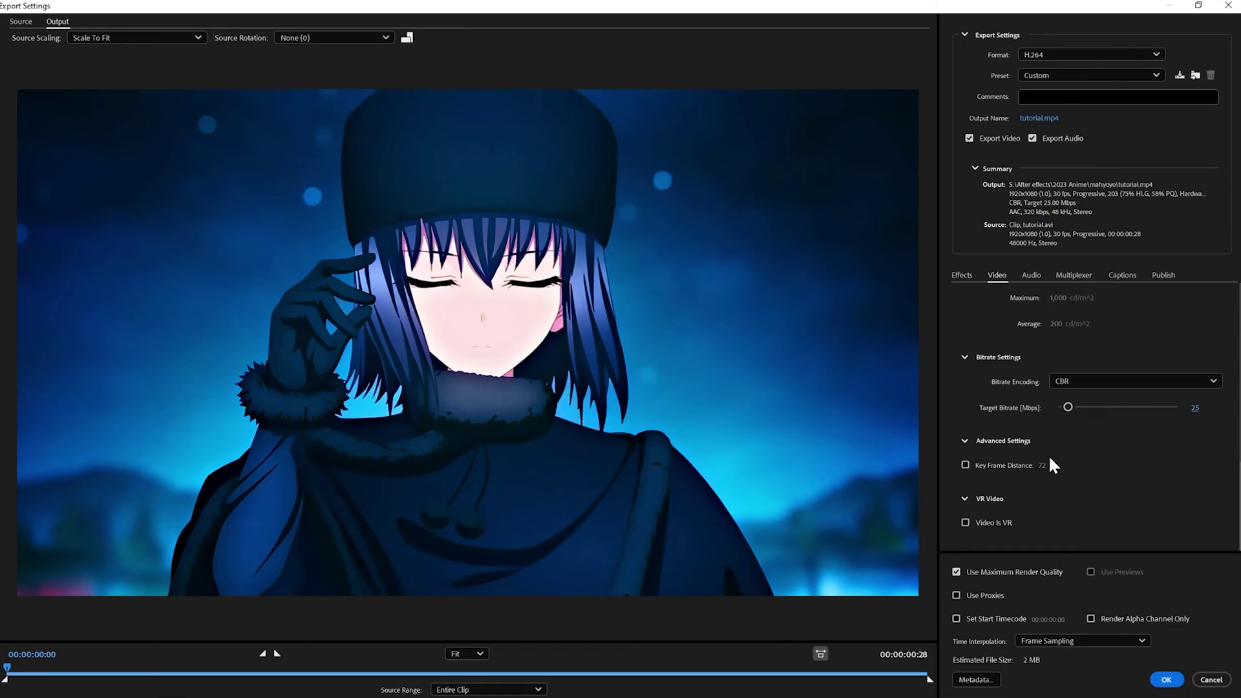
left_click(1165, 679)
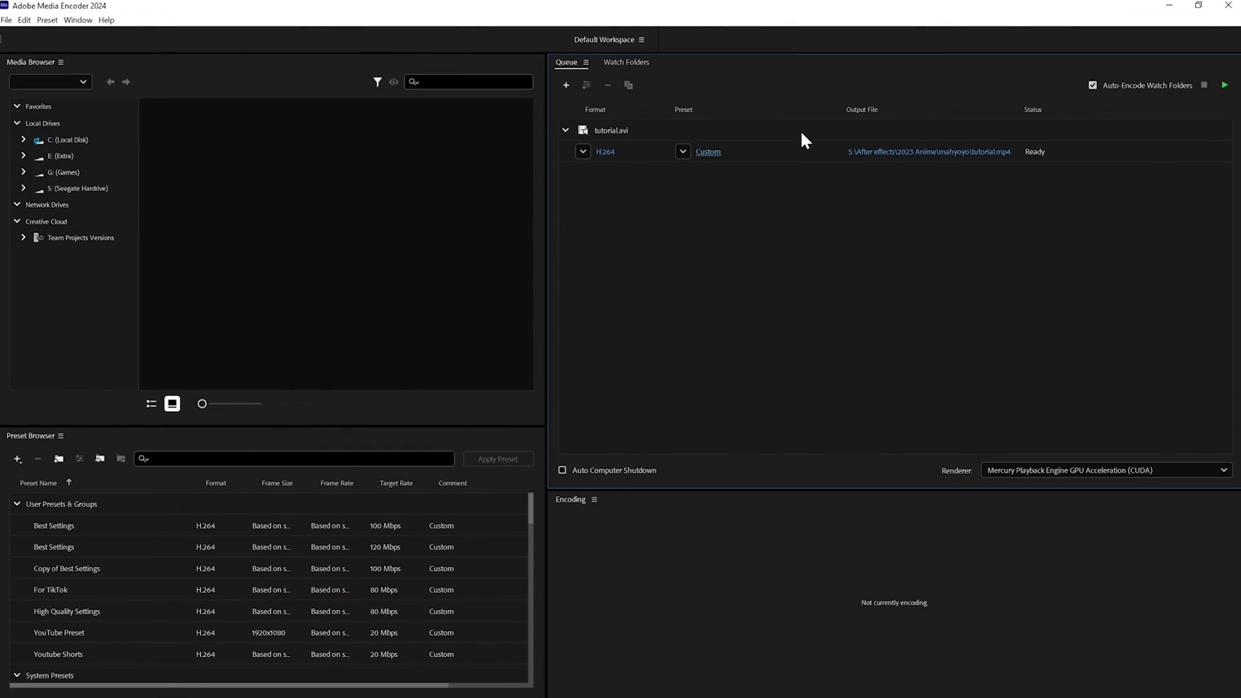
left_click(798, 150)
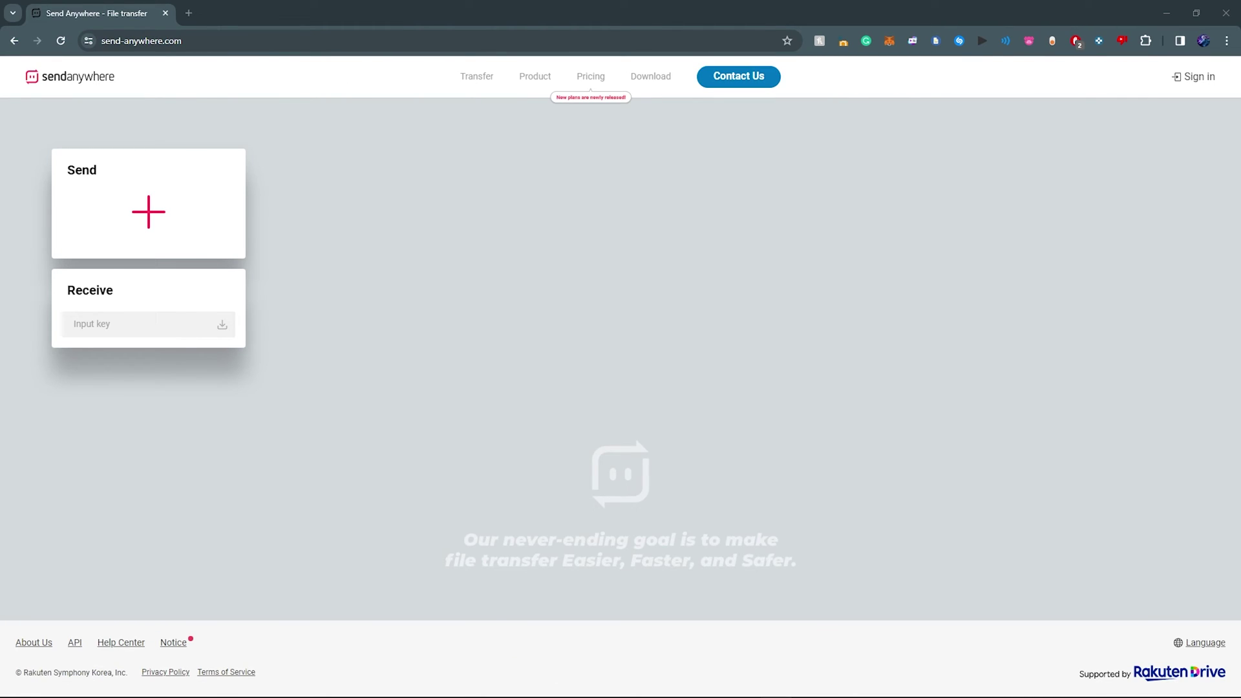
- Add the 8.71 MB tutorial_3840x2160 video in Send Anywhere, send it, and skip the ad
left_click_drag(0, 222, 183, 277)
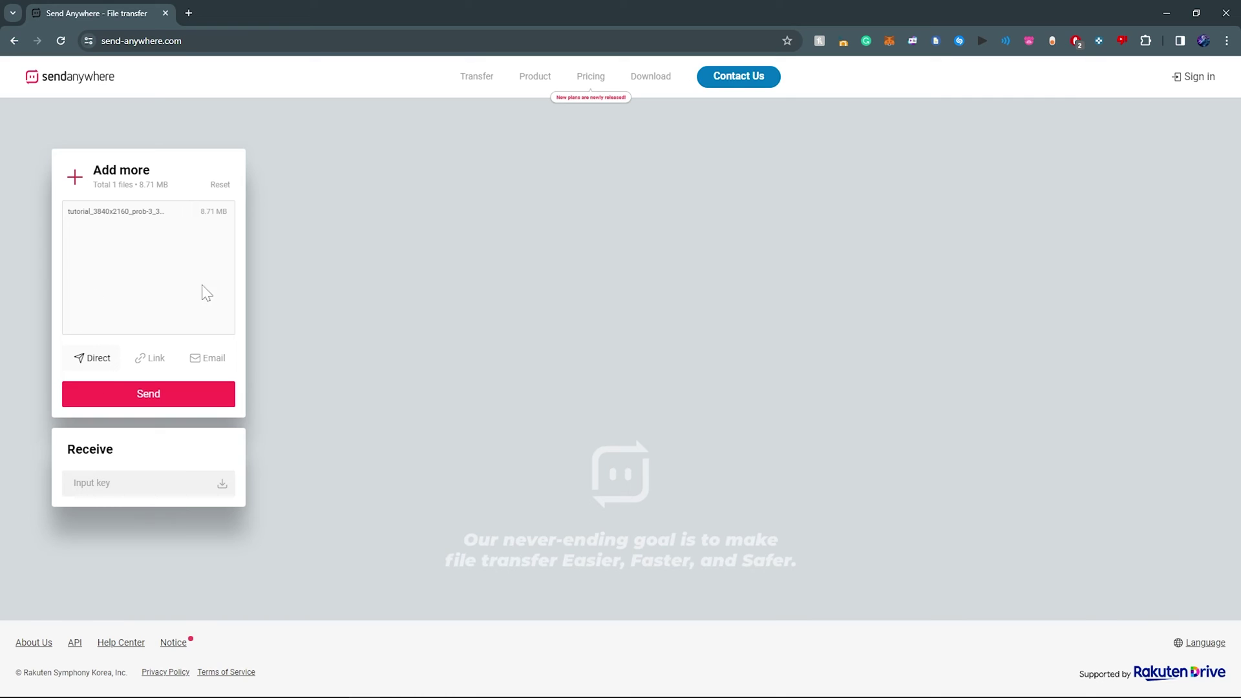
left_click(152, 397)
left_click(237, 345)
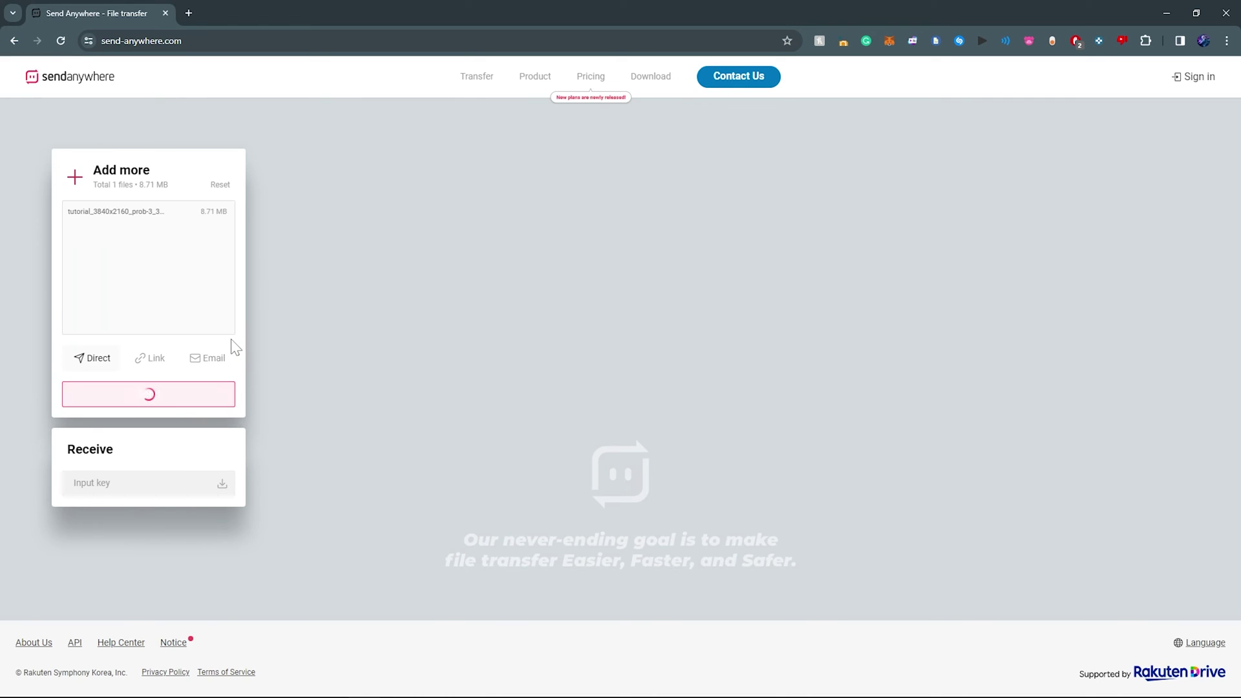